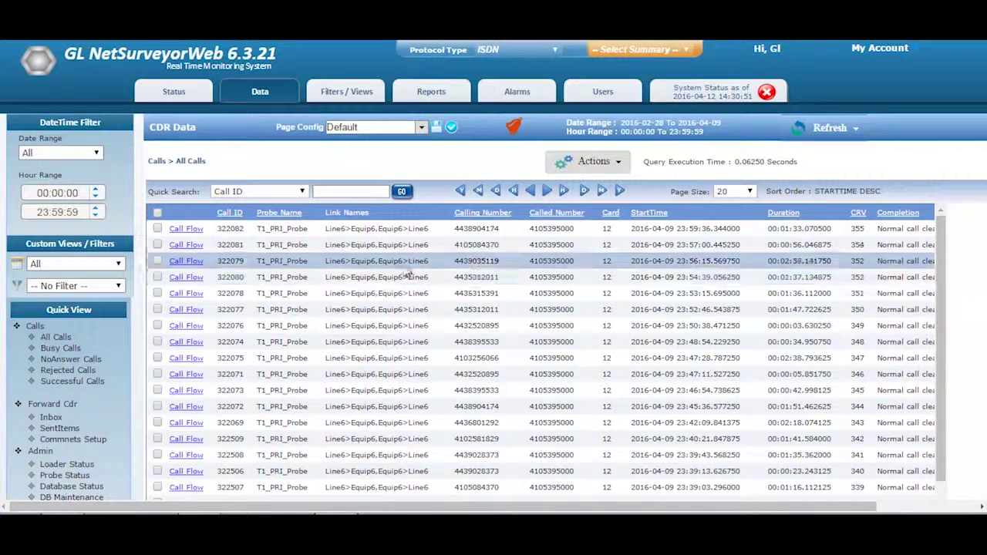
Switch the call records' date range filter to Custom
click(48, 208)
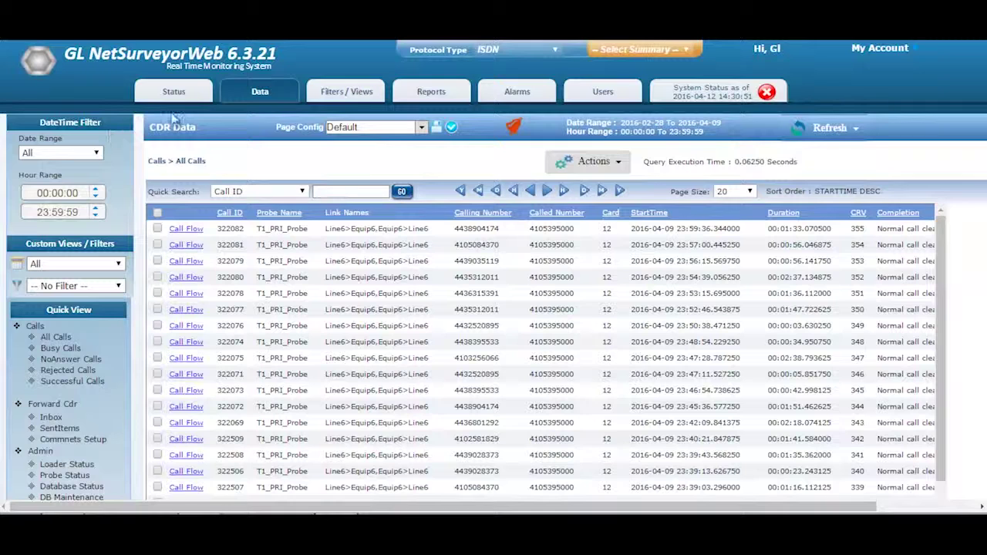
click(99, 154)
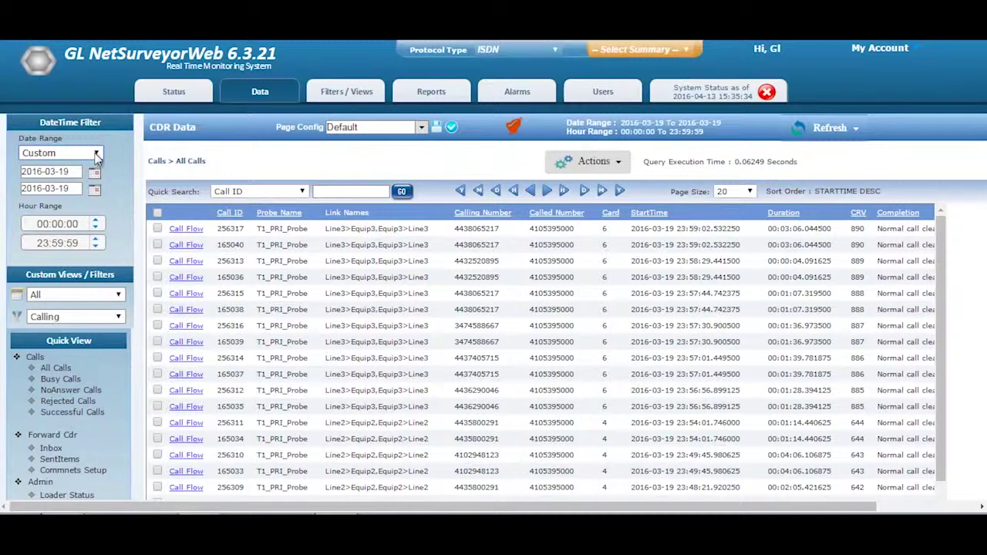
click(88, 154)
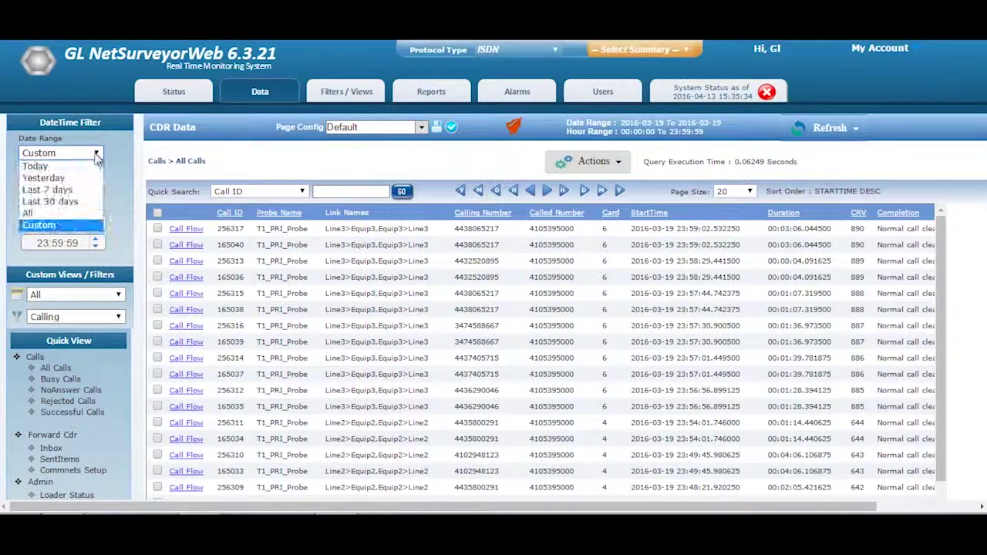
click(77, 225)
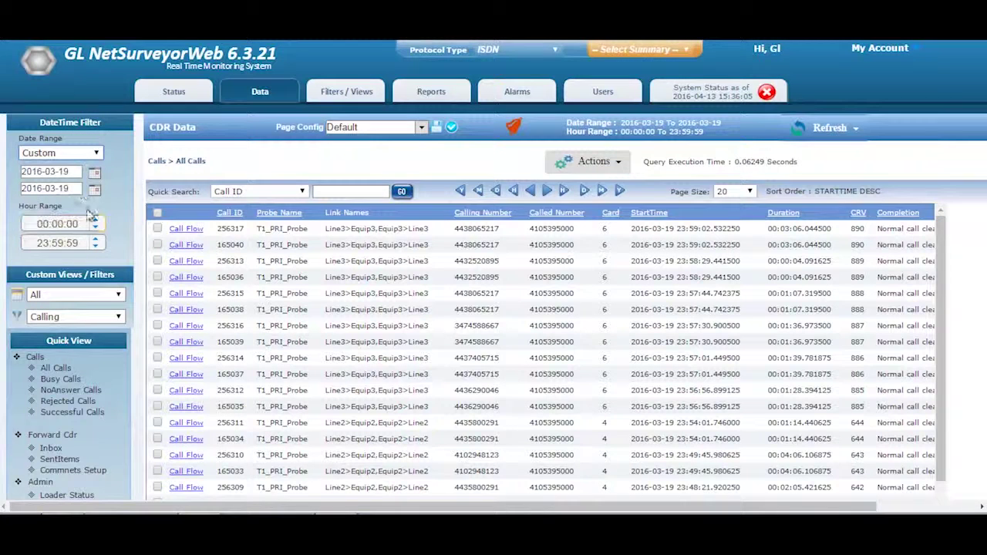
drag(72, 141, 8, 196)
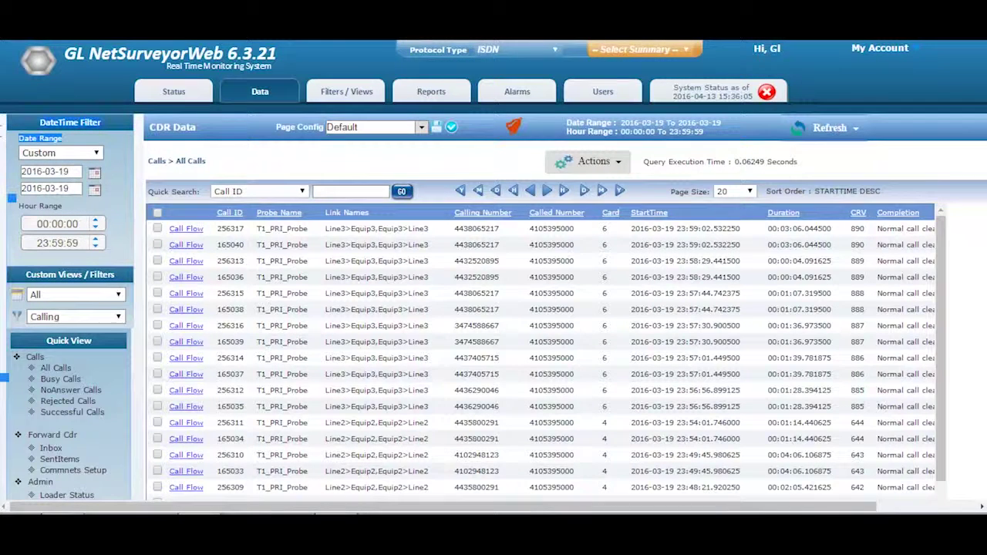
drag(65, 211, 17, 205)
Set the custom range's end date to 2016-03-23 and its starting hour to 12, and list all calls
click(94, 191)
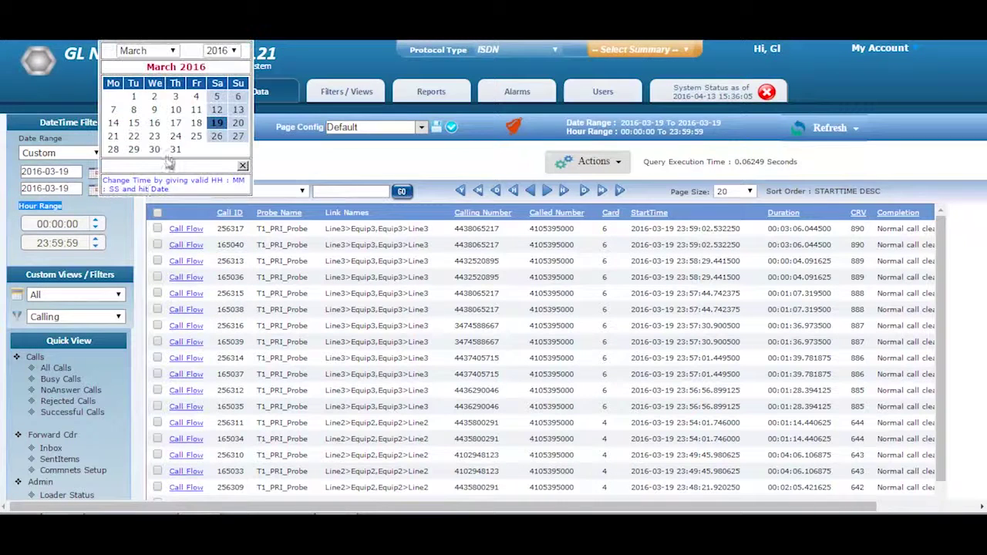
click(158, 135)
click(43, 222)
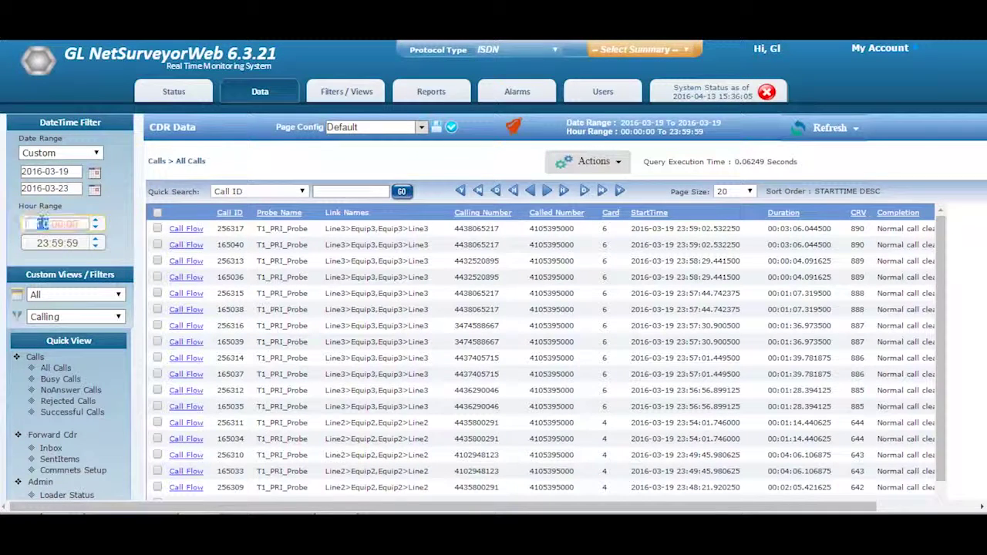
text(12)
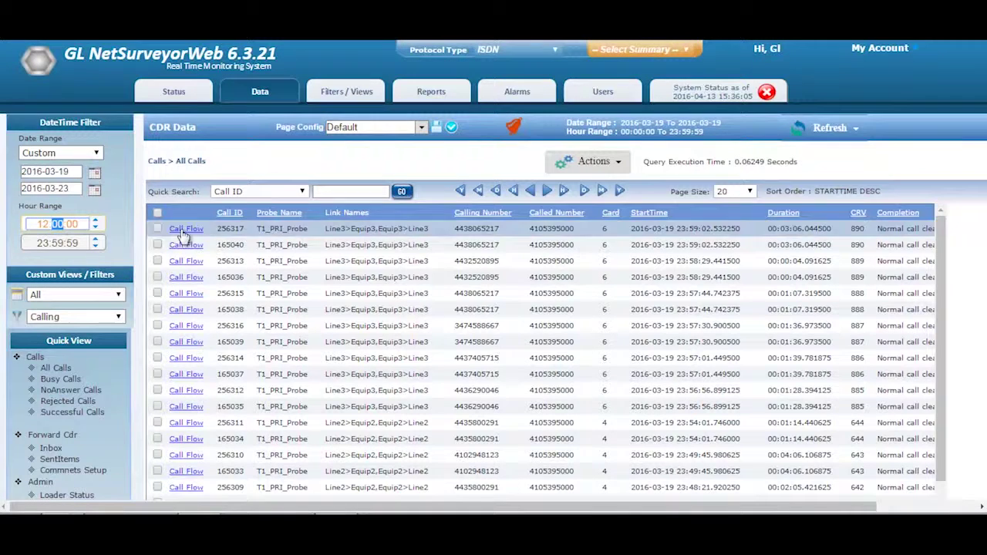
click(65, 370)
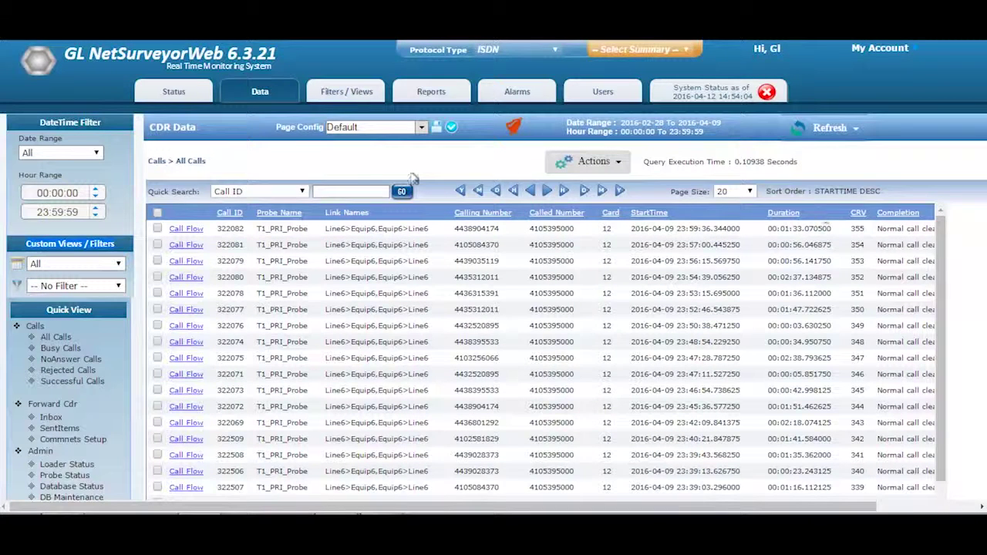
Filter the call records with the saved Card #4 filter, and switch the filter to CRV_355
click(119, 264)
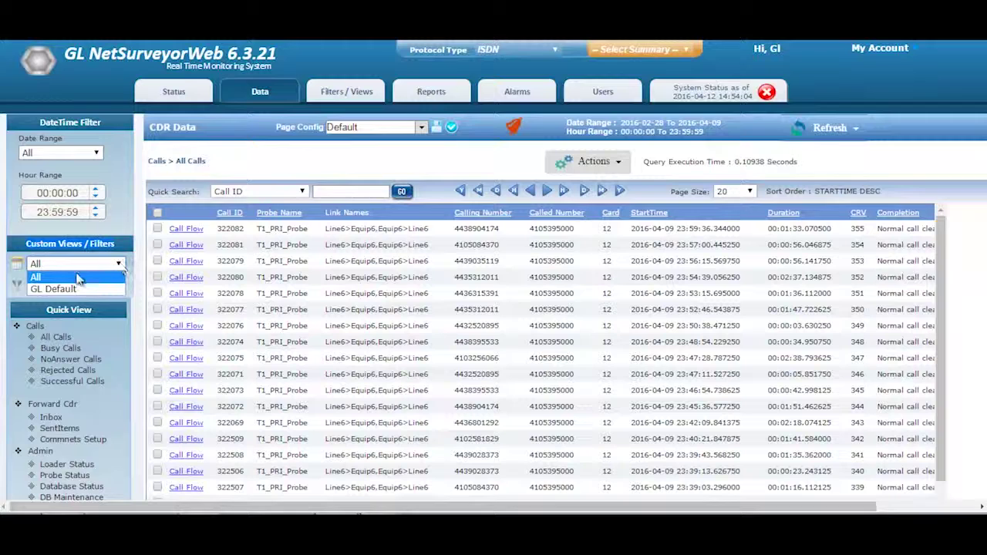
click(48, 287)
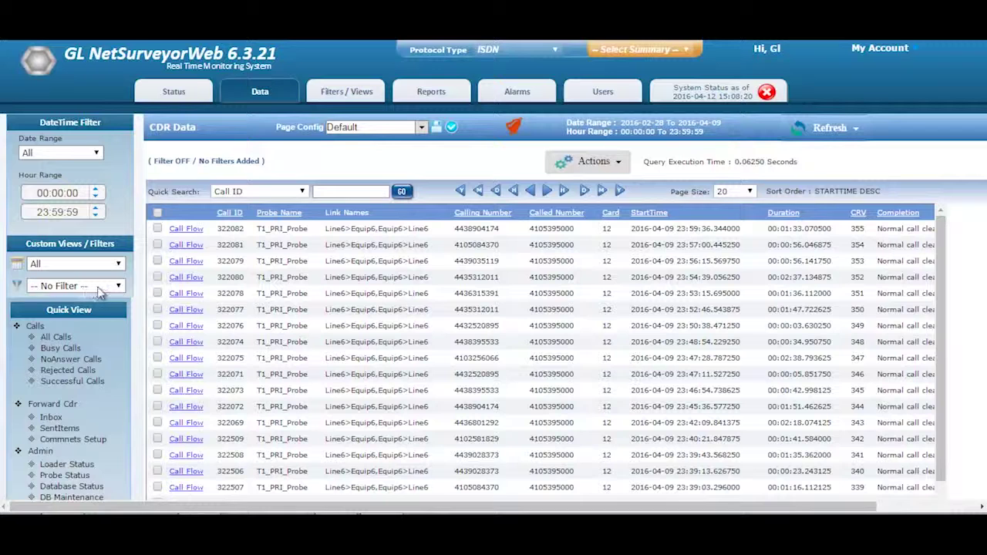
click(118, 287)
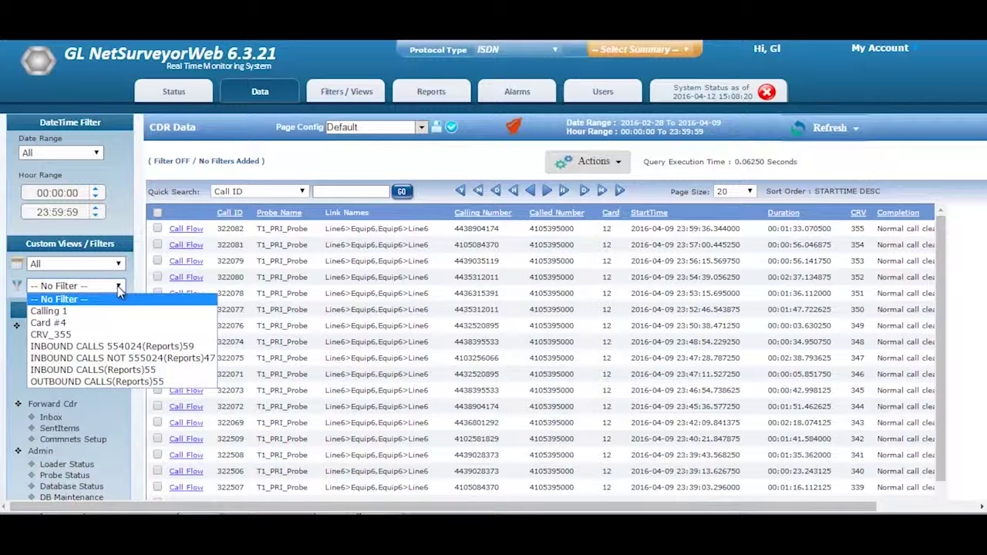
click(126, 328)
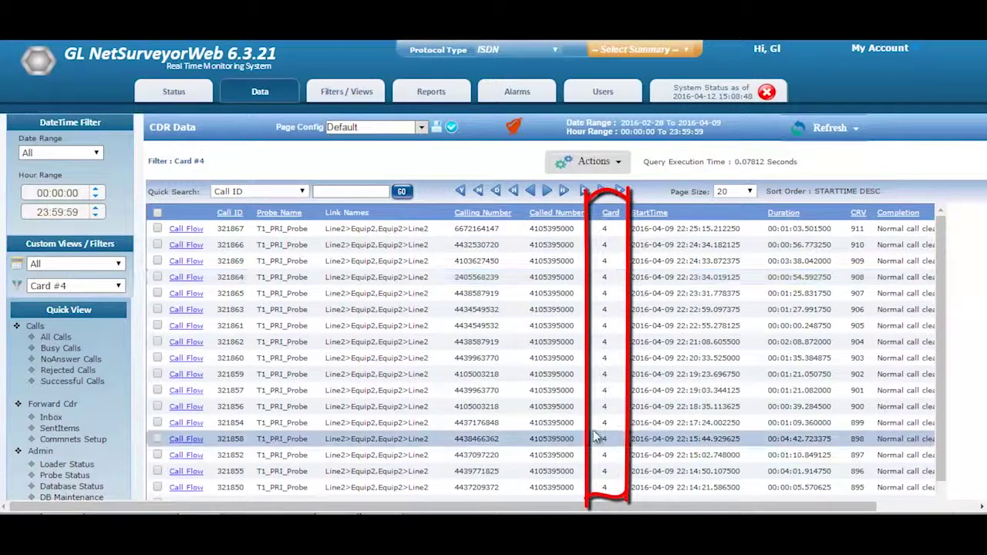
click(112, 289)
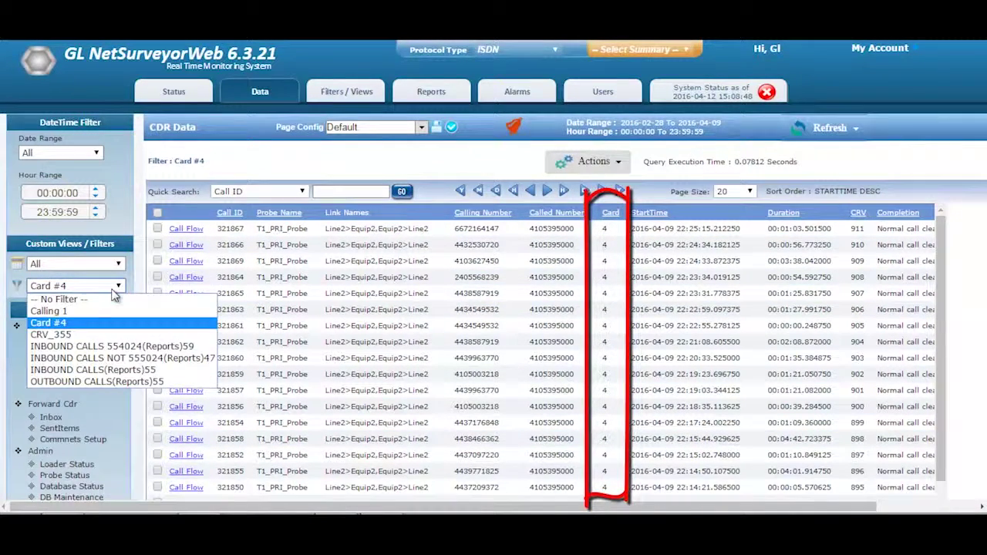
click(71, 337)
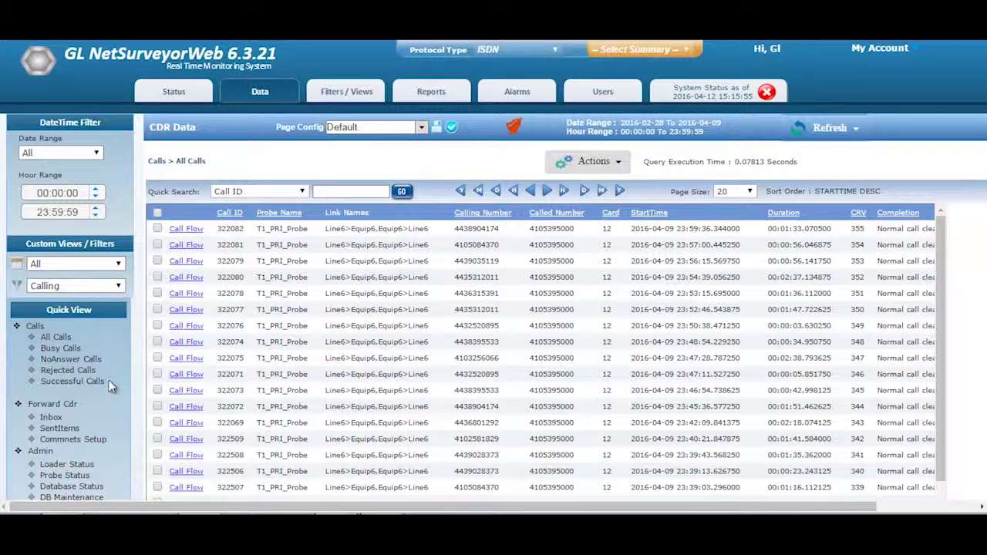
Browse the quick views for all calls, busy calls and no-answer calls
click(66, 336)
click(65, 349)
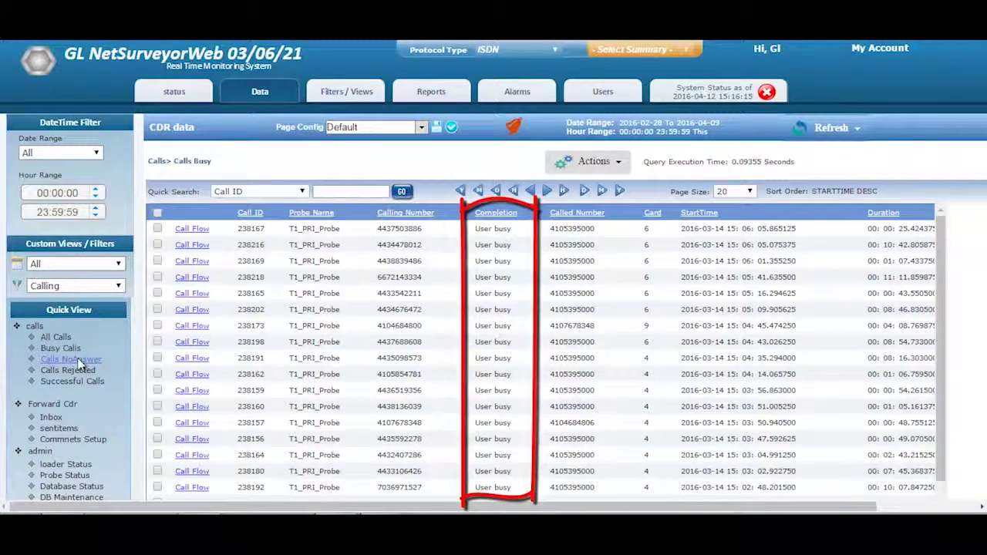
click(76, 360)
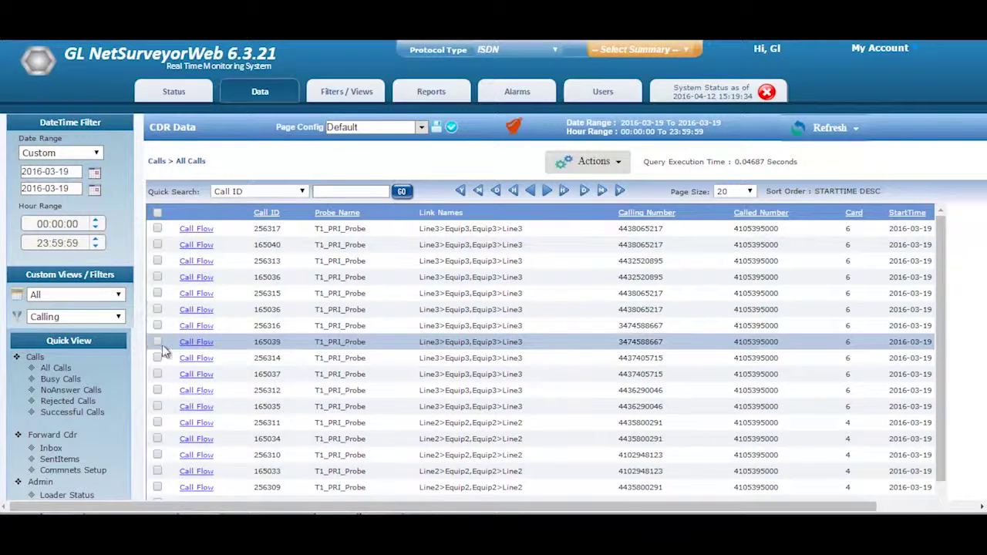
Inspect the CALL PROCEEDING and ALERTING decodes in the call flow of call 165038, view its merge view, and return to the call list
click(197, 312)
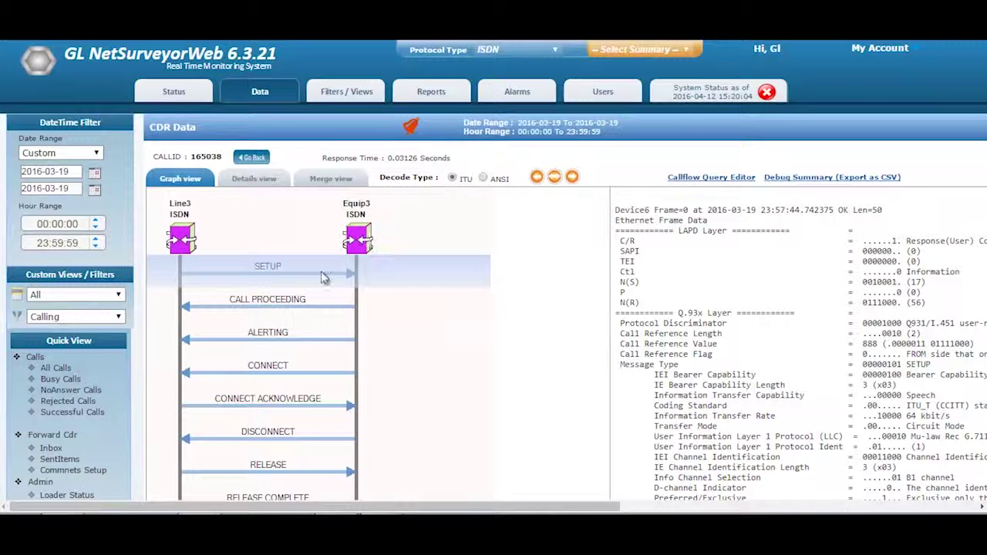
click(269, 305)
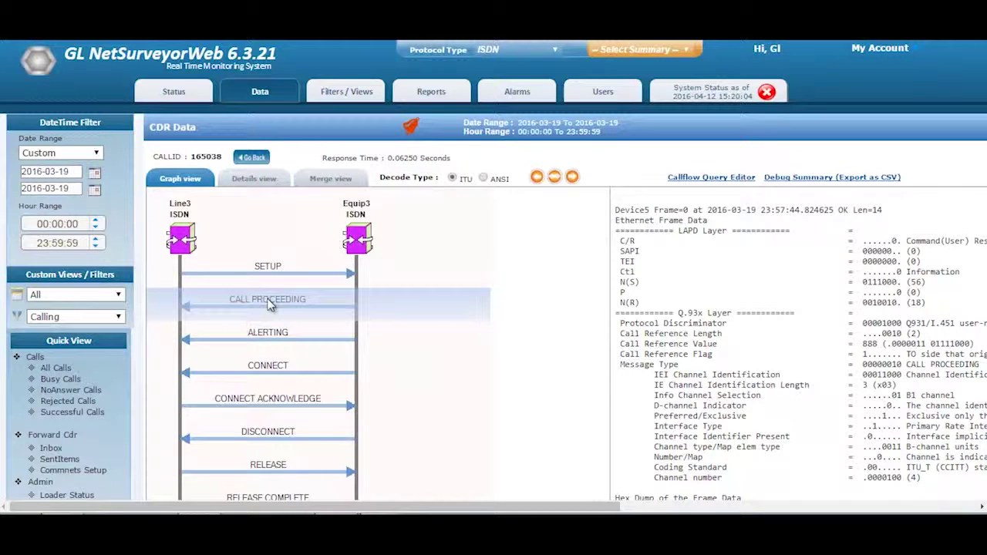
click(286, 337)
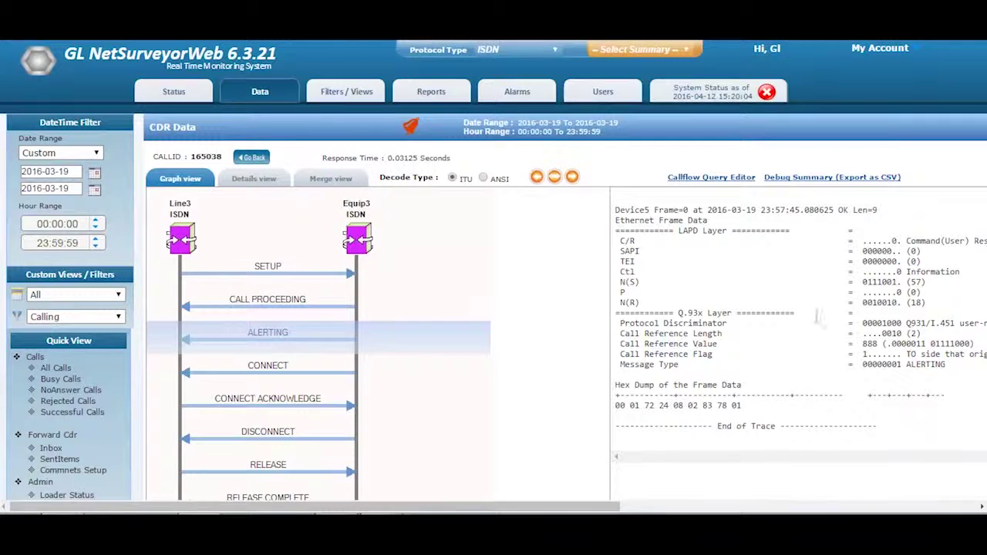
drag(950, 377, 598, 210)
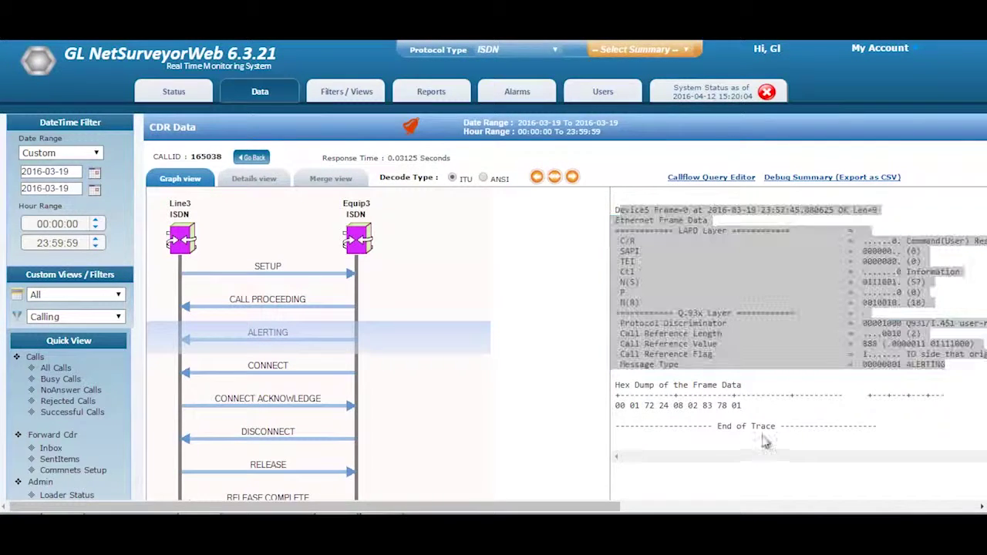
click(330, 180)
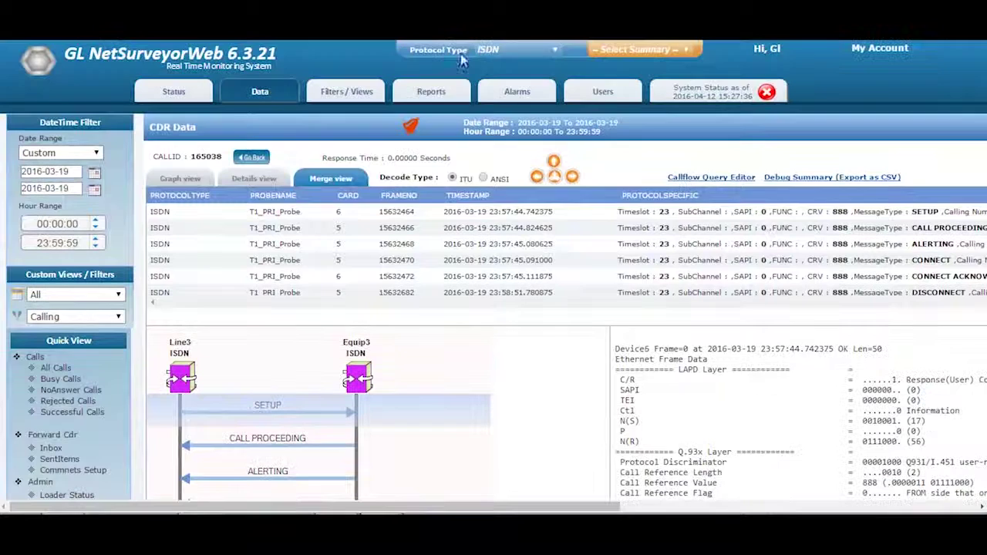
click(252, 158)
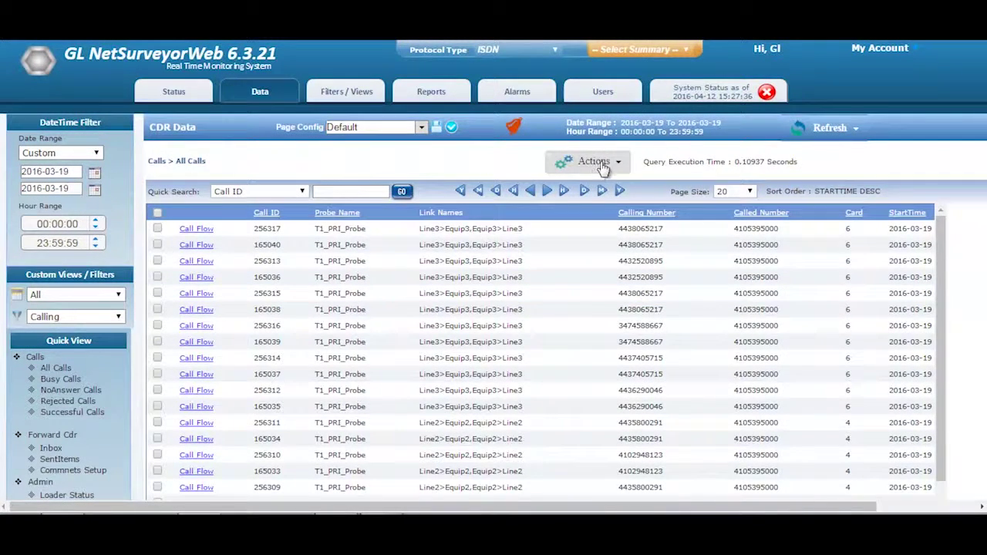
Select all call records on the page and export them as the CSV file CDRDataExport_ISDN
click(601, 164)
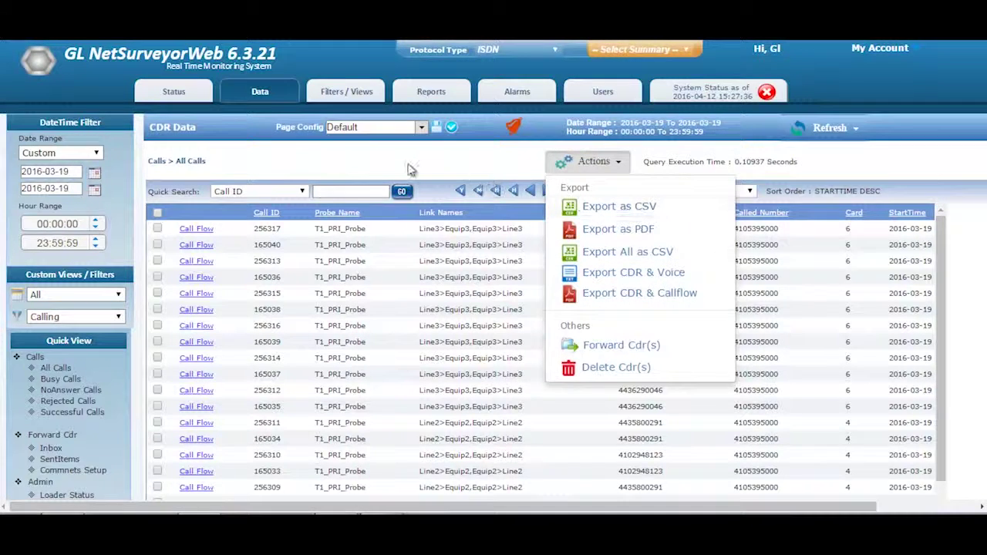
click(157, 214)
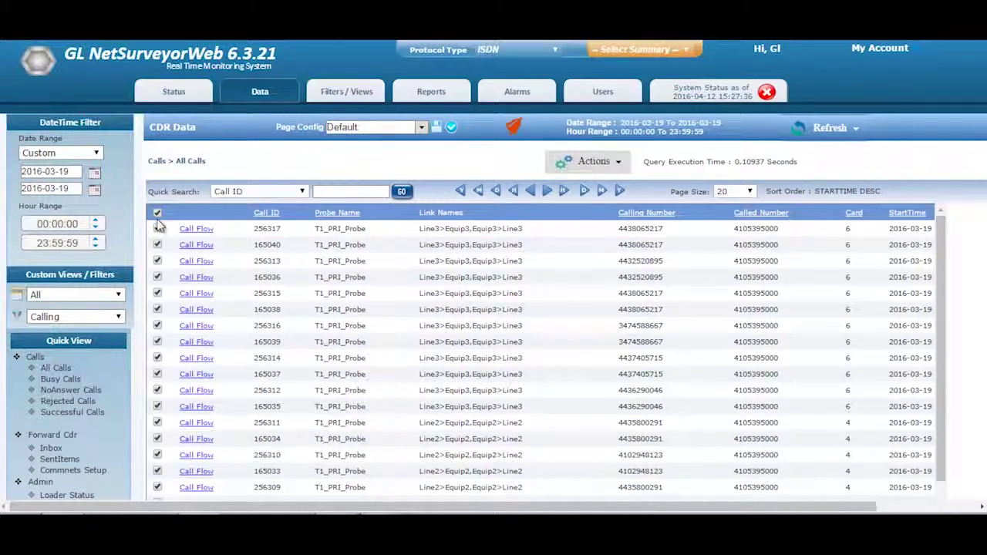
scroll(159, 231, down, 2)
scroll(159, 238, up, 2)
click(609, 165)
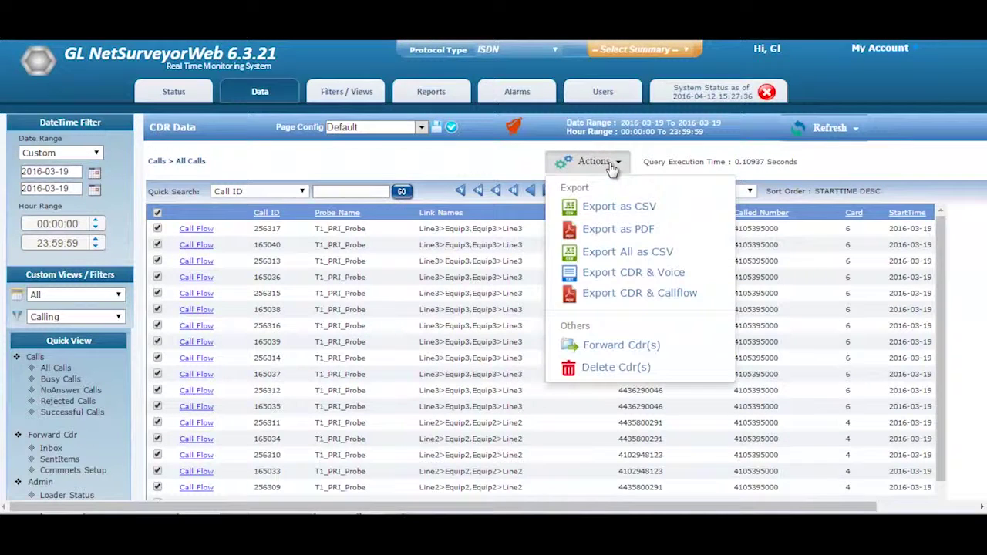
click(612, 208)
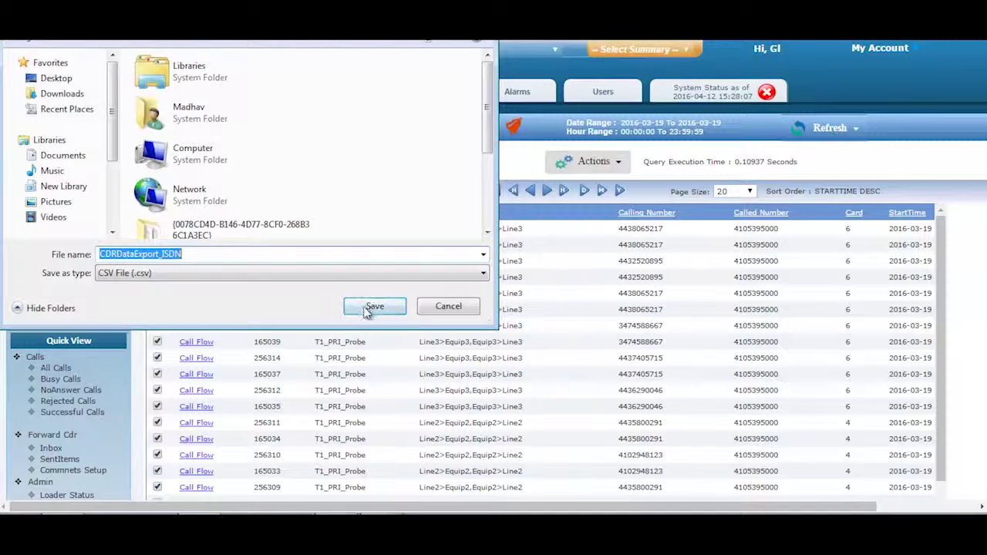
click(373, 306)
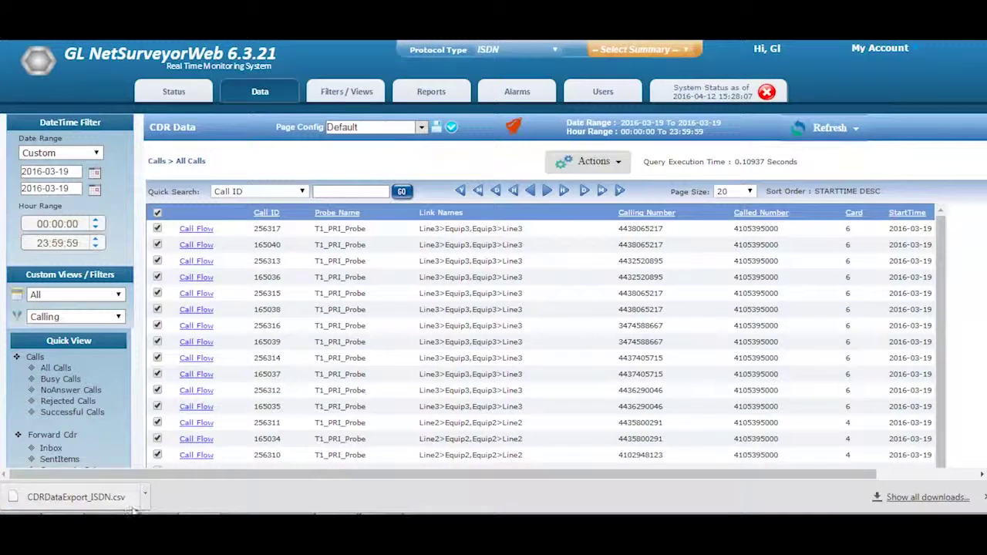
Open the downloaded CDRDataExport_ISDN.csv with LibreOffice Calc from the list of installed programs
click(121, 499)
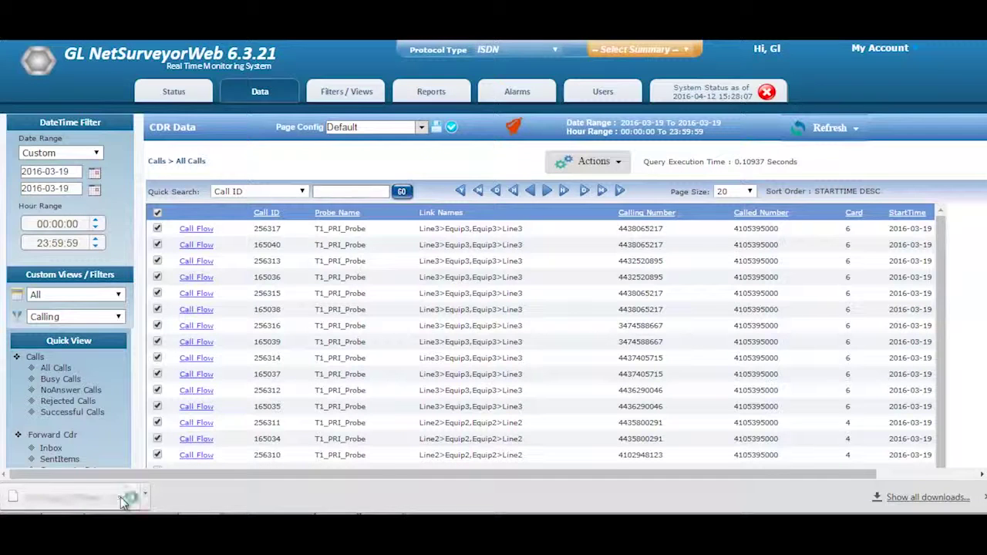
click(445, 293)
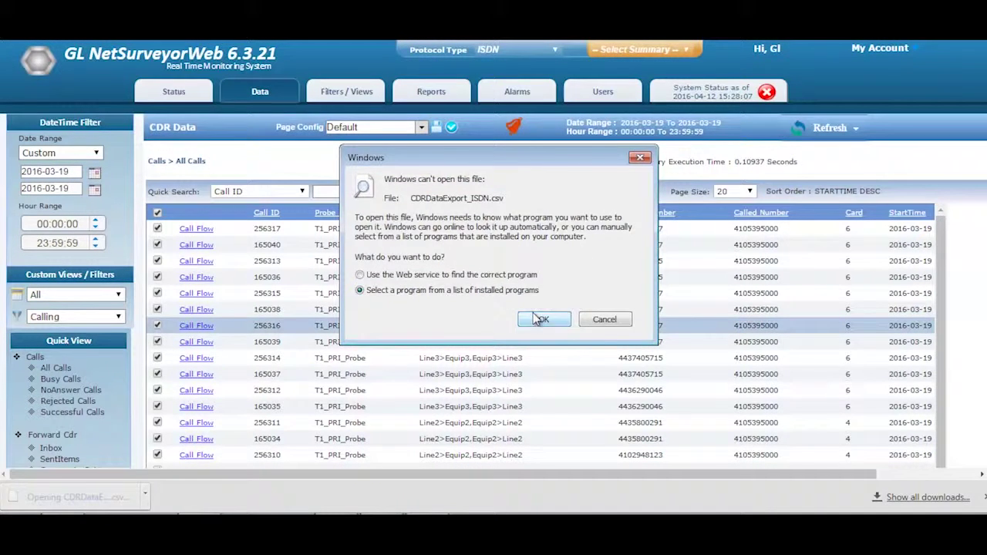
click(543, 319)
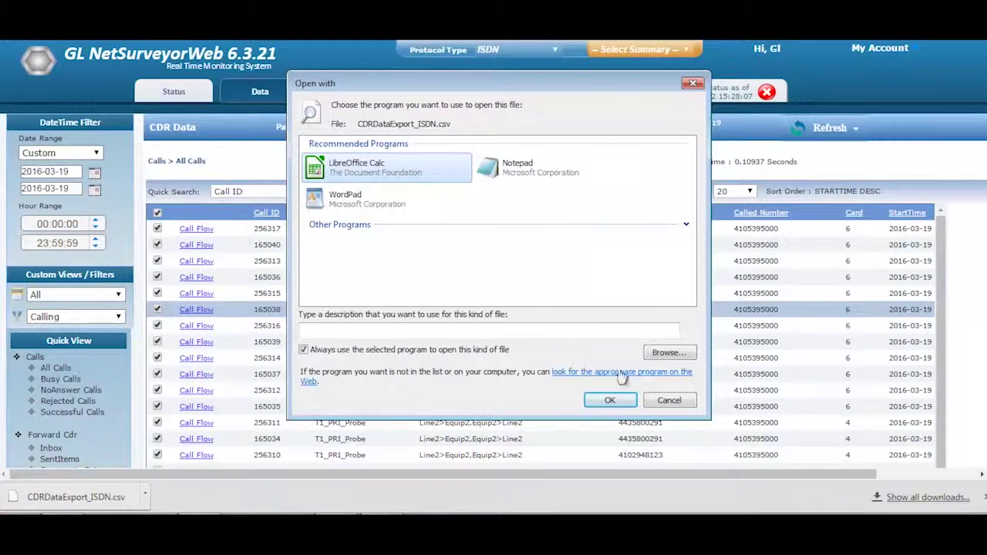
click(610, 400)
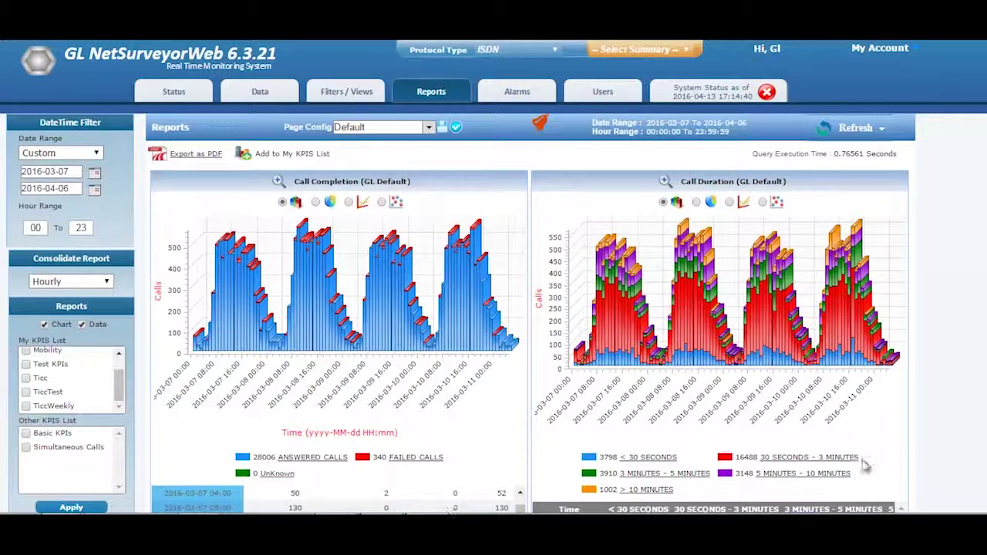
Examine the charts and hourly data tables of the Call Completion and Call Duration reports
mouse_move(432, 92)
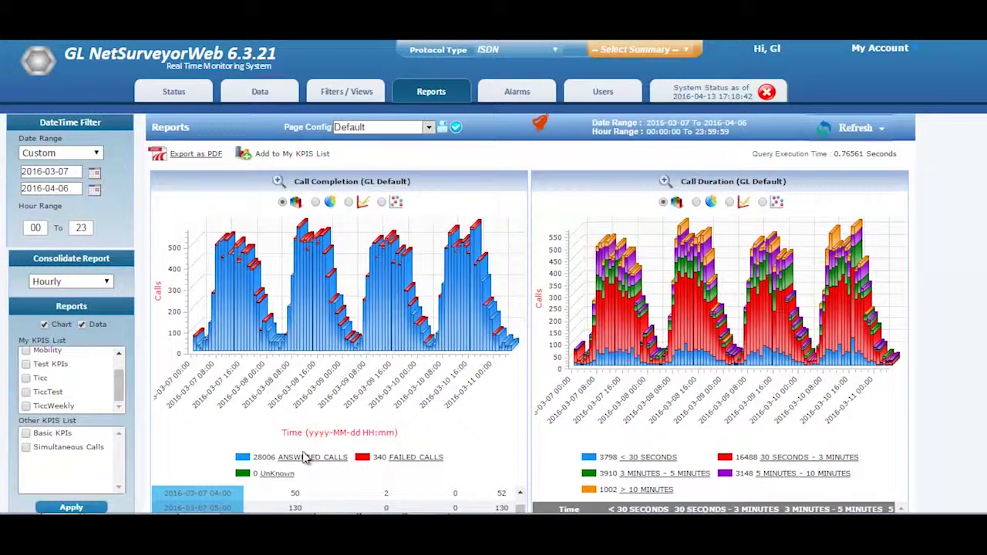
scroll(305, 457, down, 1)
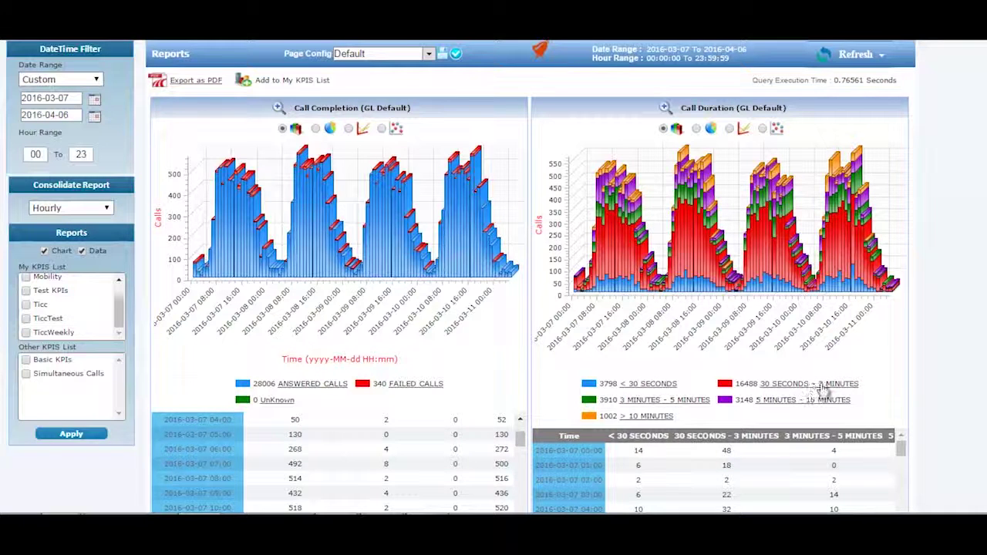
scroll(756, 408, down, 1)
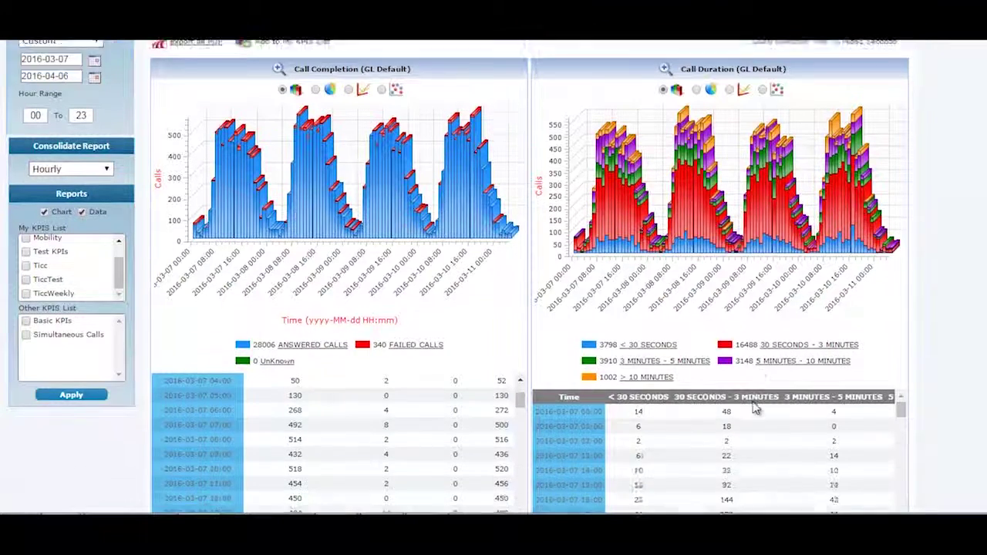
Examine the All Busy Calls, Call Types, Inbound vs Outbound Calls (System) and Inbound and Outbound Calls (per T1) reports
scroll(755, 409, down, 3)
scroll(964, 329, down, 8)
scroll(640, 462, down, 3)
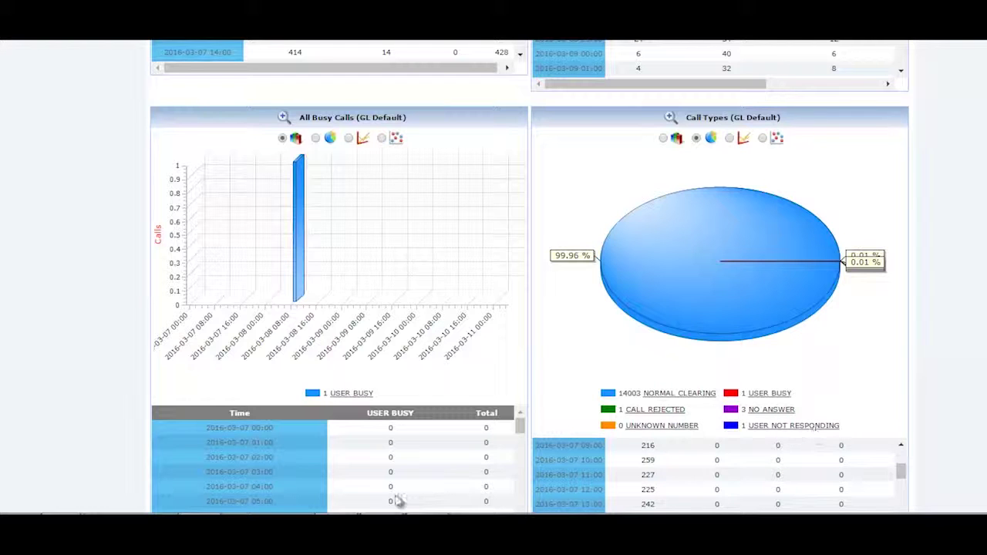
scroll(928, 382, down, 7)
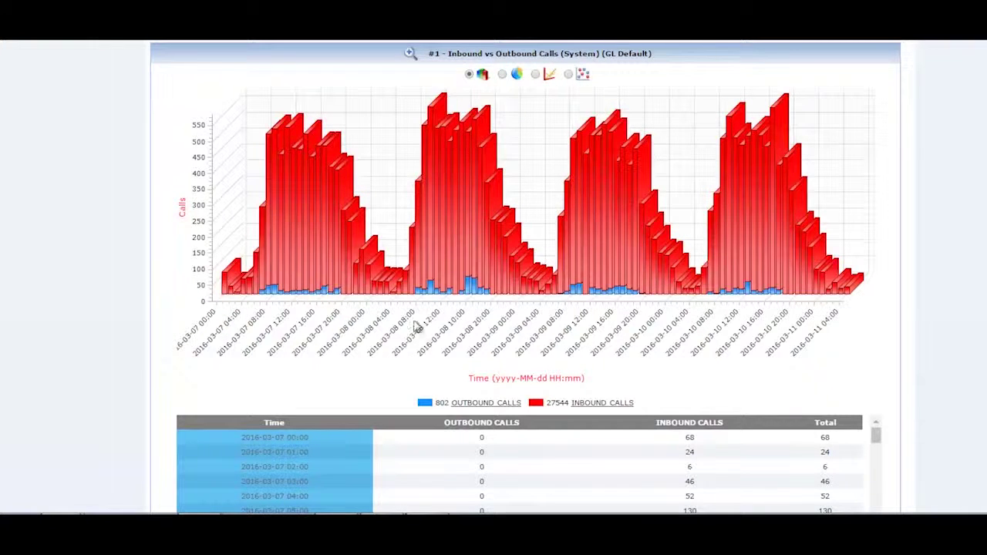
scroll(609, 351, down, 6)
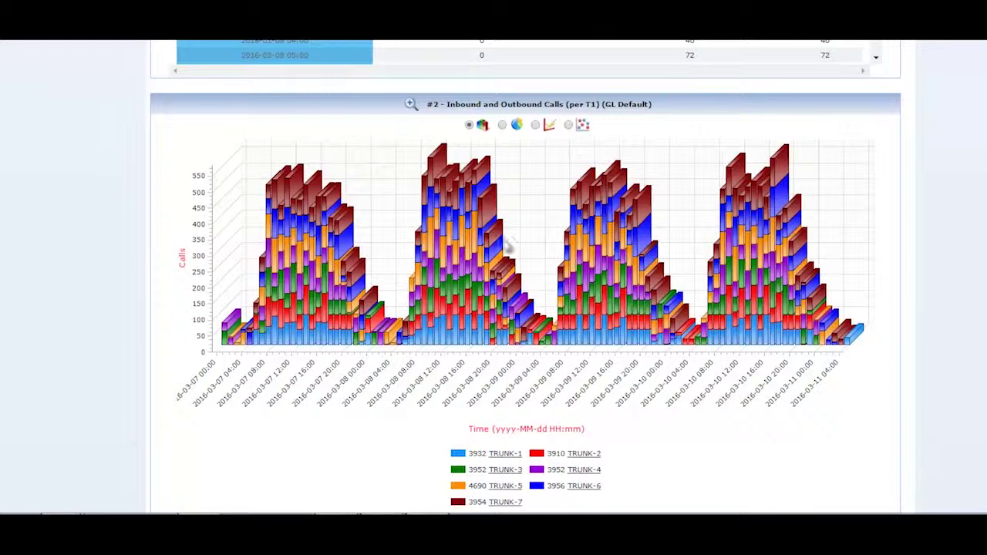
scroll(561, 293, up, 1)
scroll(563, 293, up, 3)
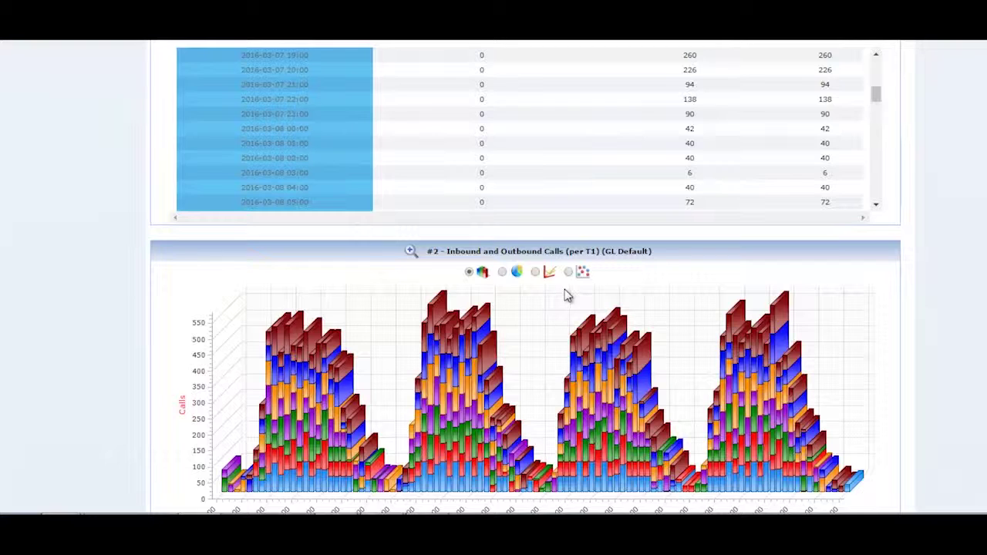
scroll(567, 296, up, 4)
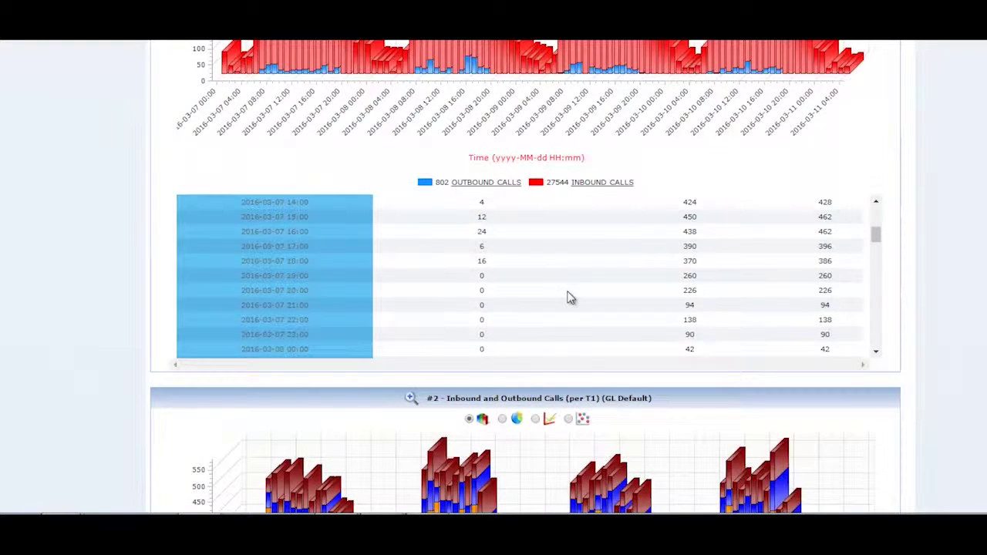
scroll(567, 296, up, 10)
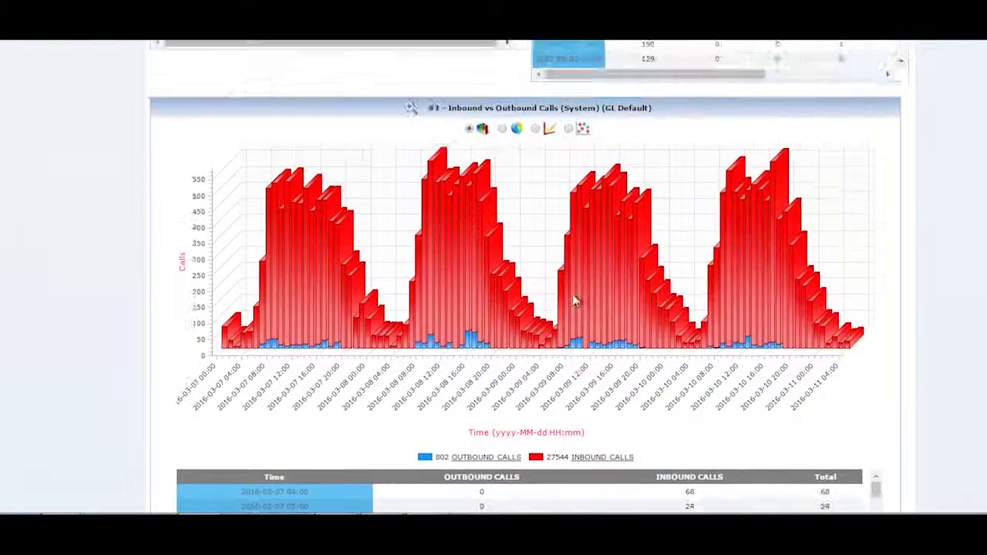
scroll(583, 298, up, 3)
scroll(390, 270, up, 10)
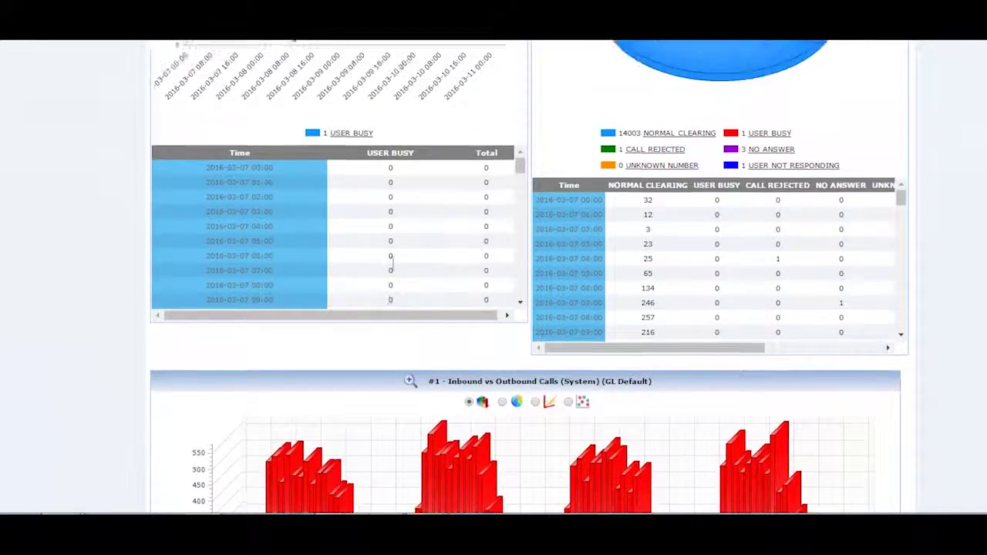
scroll(396, 266, up, 3)
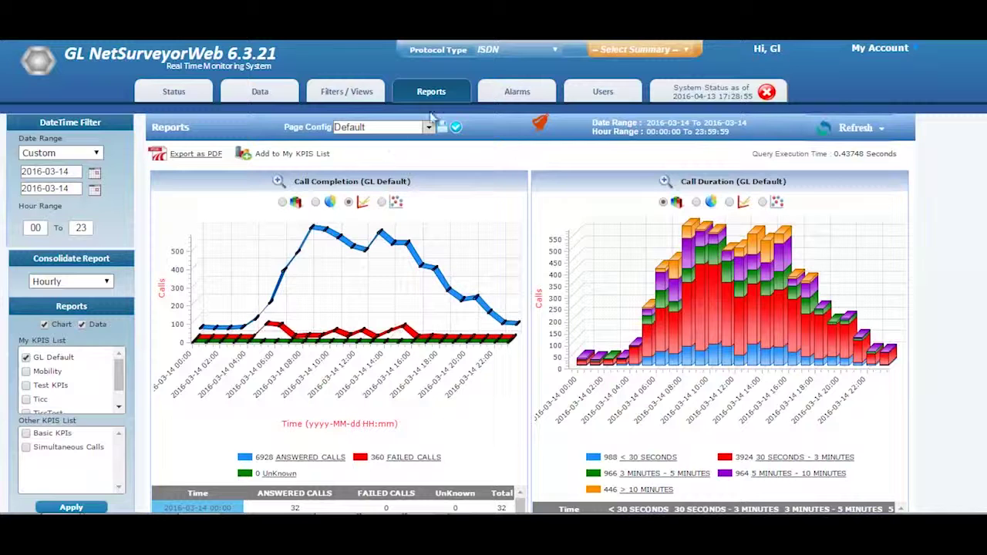
Open the report configuration, load the GL Default profile and examine the queries behind its KPIs
mouse_move(430, 93)
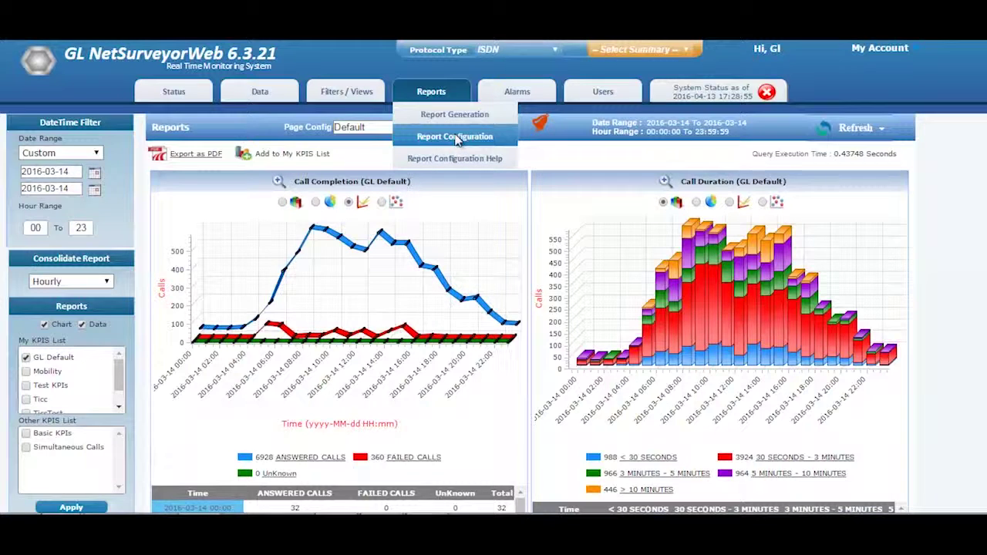
click(456, 137)
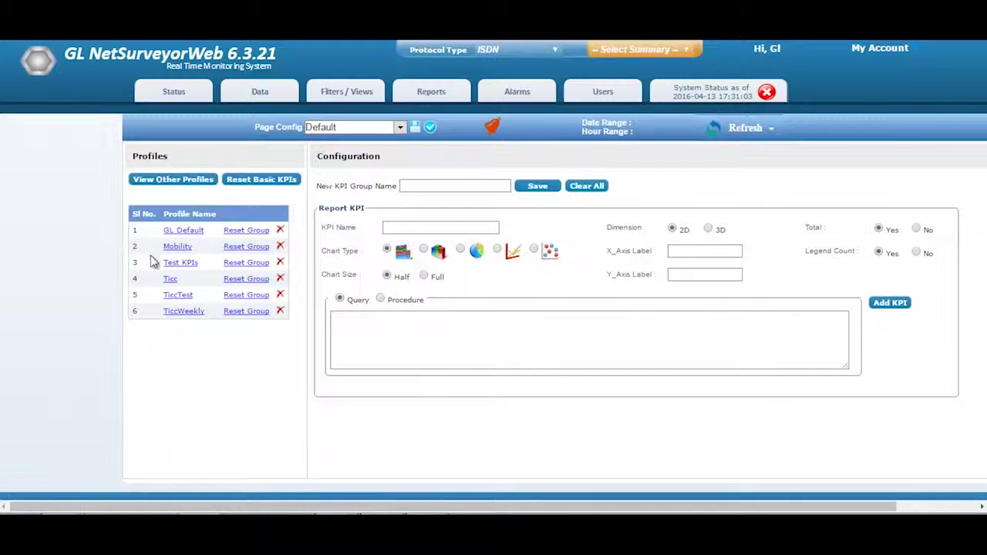
drag(390, 160, 321, 156)
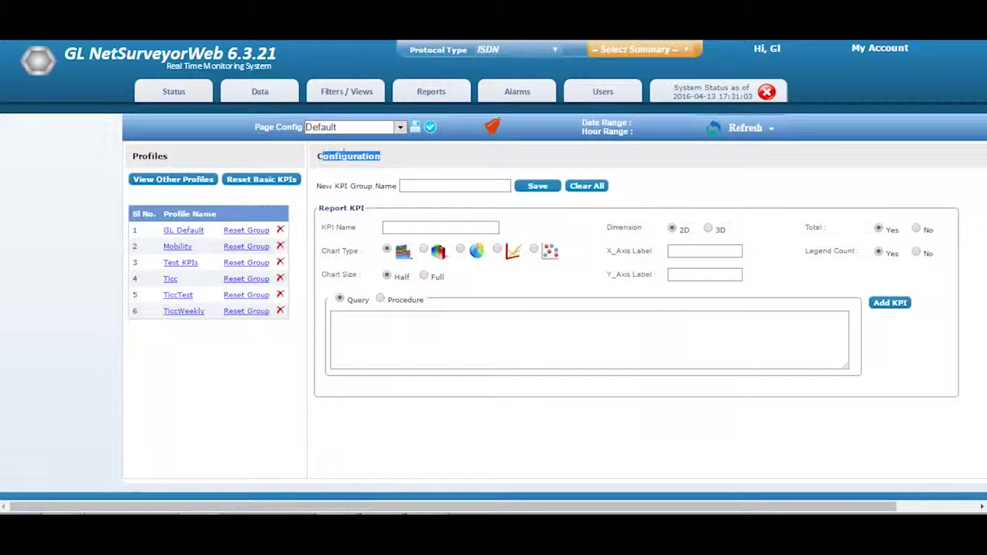
click(185, 234)
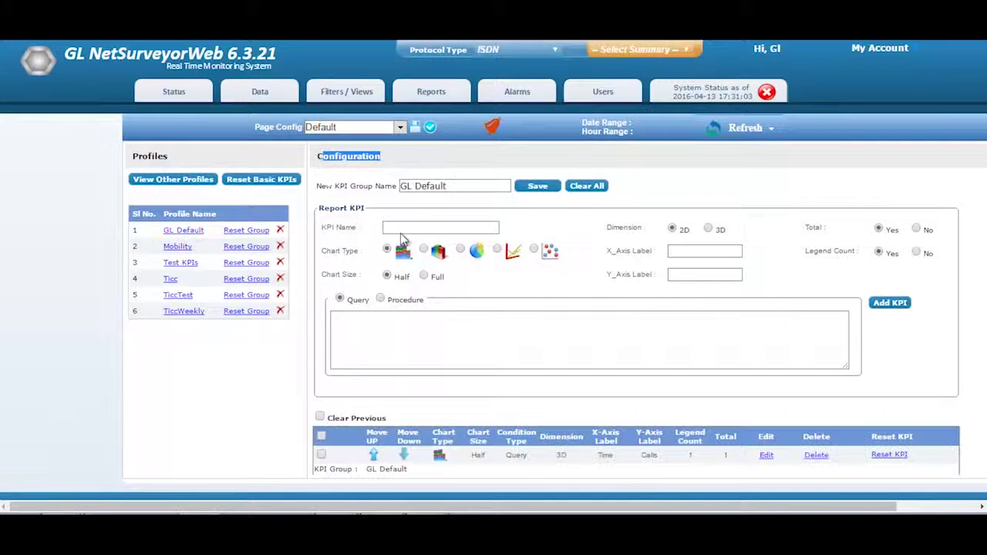
scroll(575, 301, down, 5)
scroll(583, 324, down, 4)
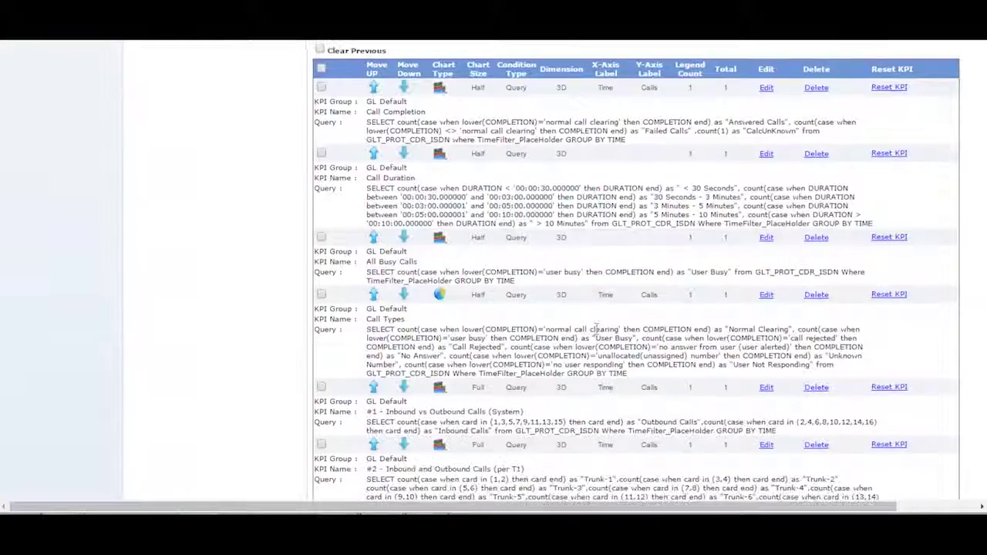
scroll(603, 347, up, 8)
scroll(613, 322, up, 2)
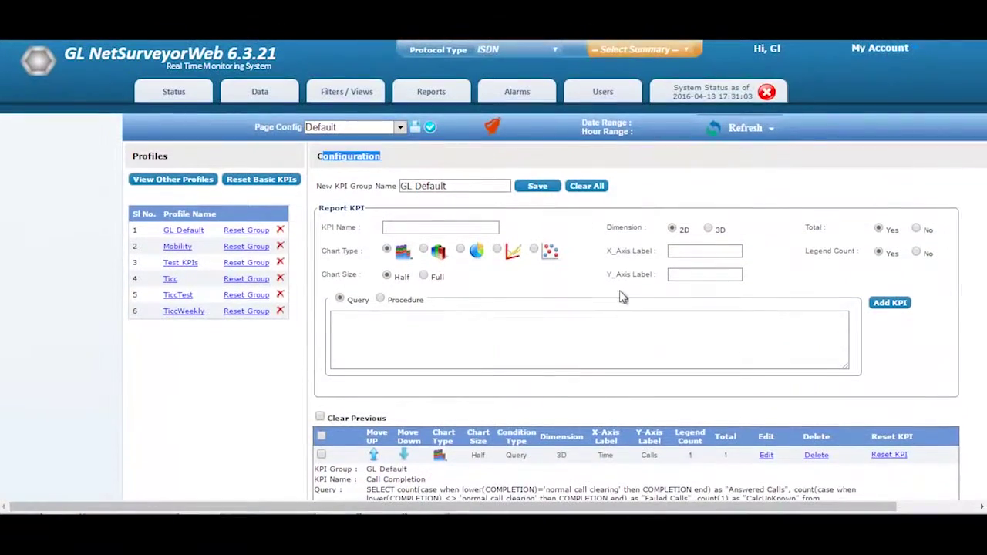
click(781, 527)
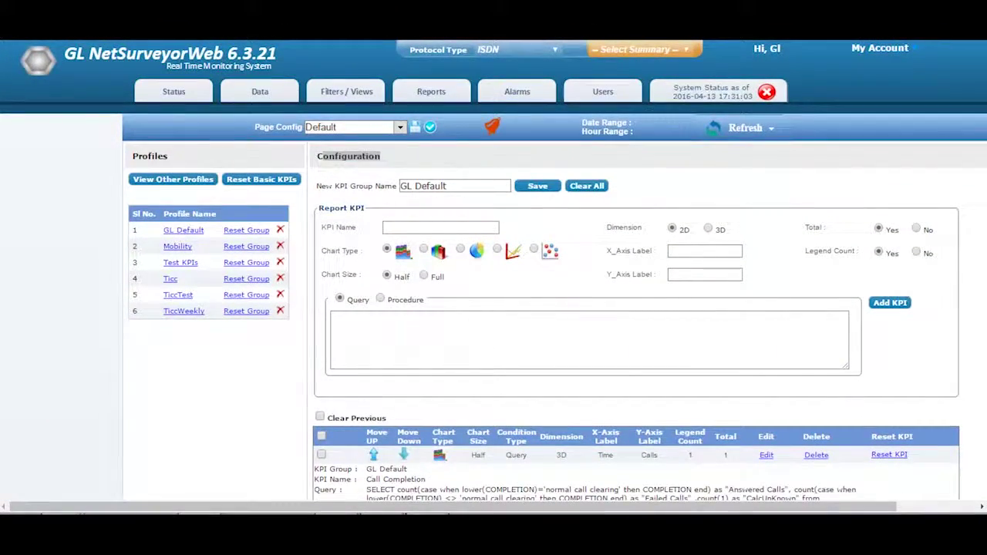
Open the All Busy Calls KPI of the GL Default group for editing and examine its chart options and condition
scroll(904, 467, down, 3)
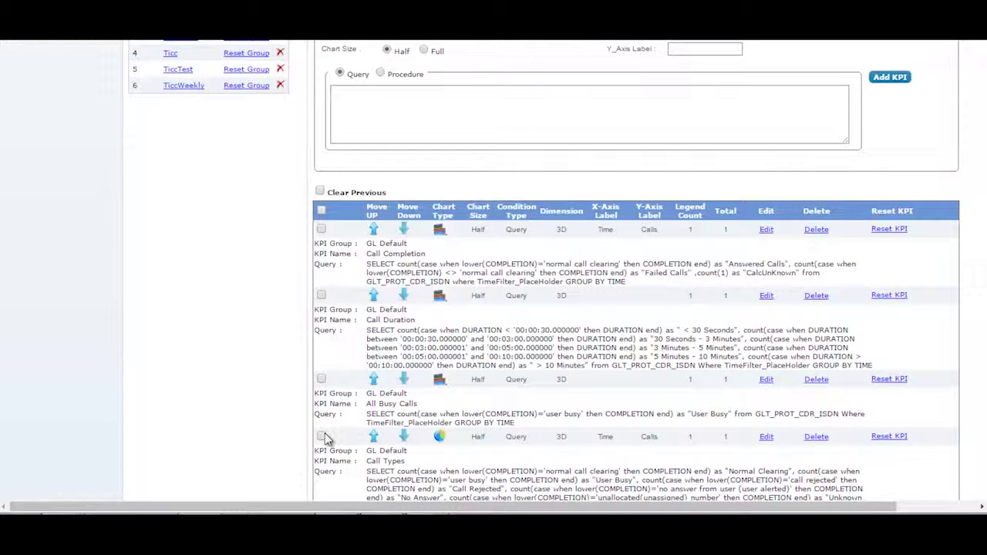
click(766, 379)
scroll(718, 433, down, 1)
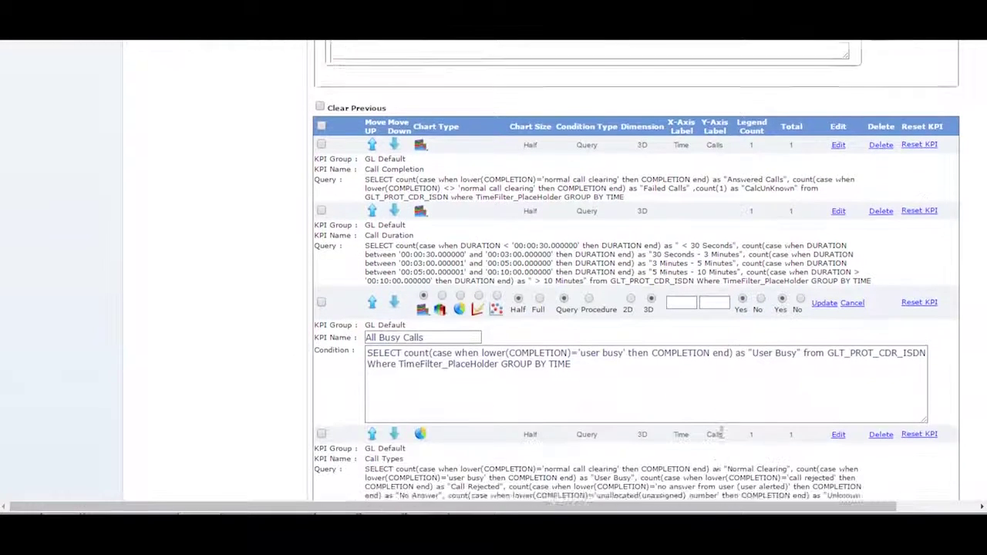
scroll(718, 433, down, 1)
click(917, 464)
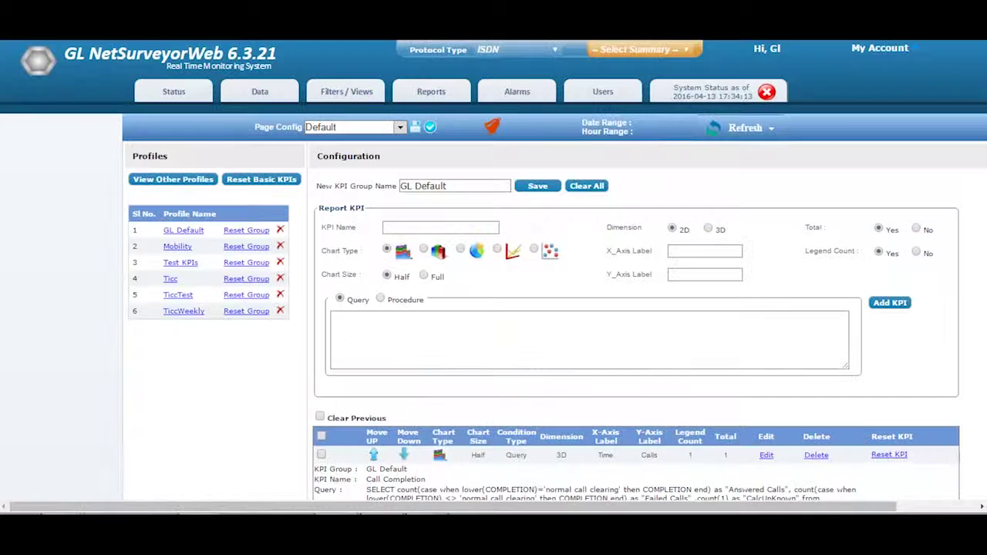
View the other users' KPI profiles, list the KPI names in the Basic KPIs group, and import that group
click(174, 180)
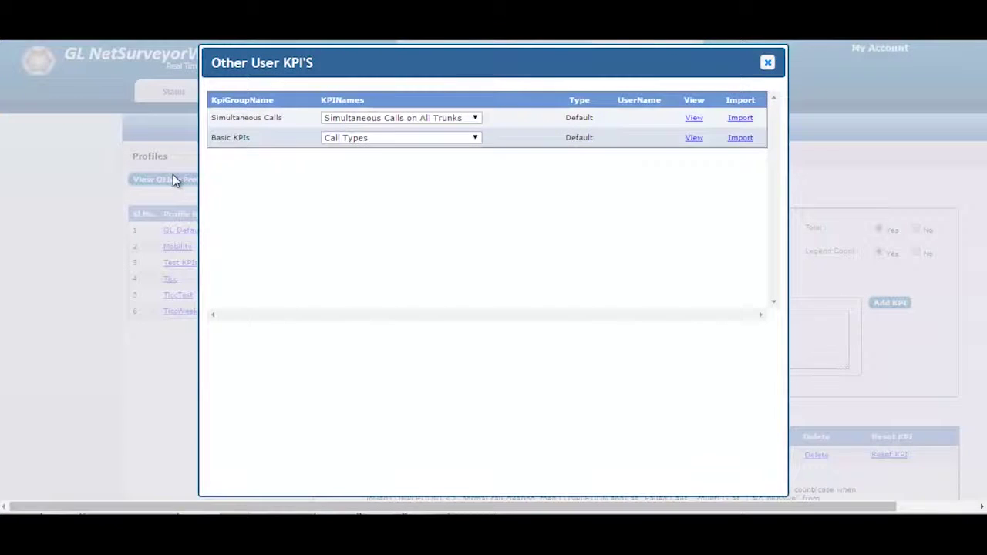
click(474, 140)
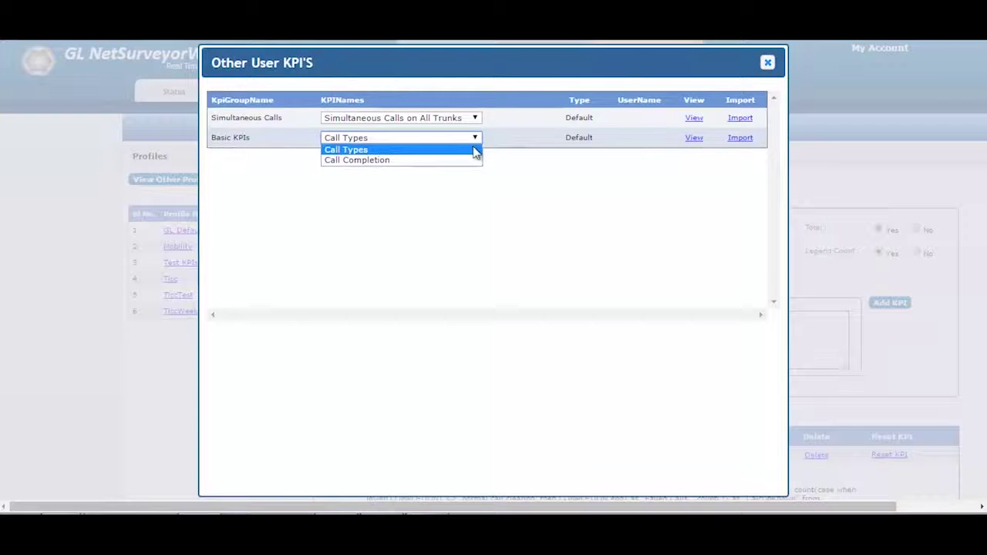
click(740, 140)
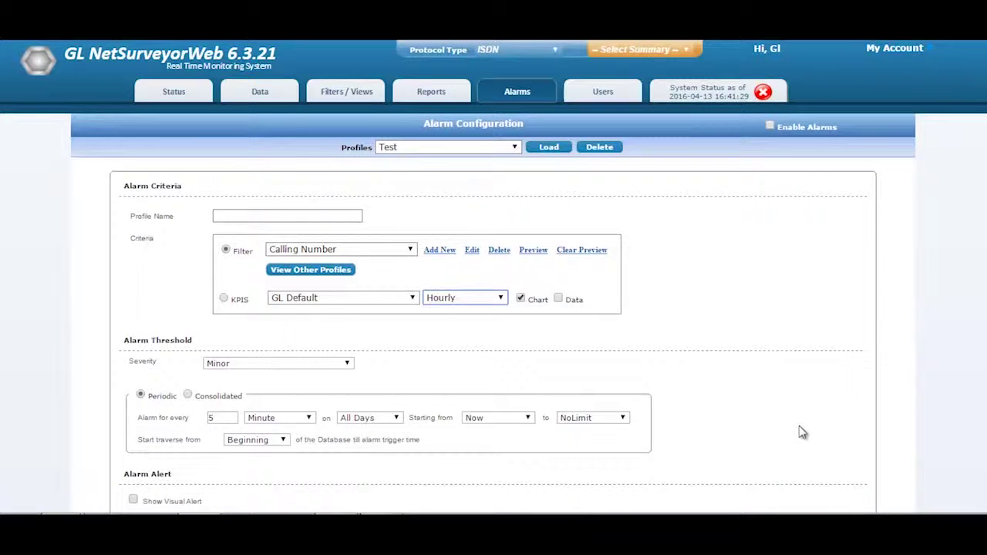
Switch the alarm criteria from KPIS to Filter in the alarm configuration and view the available filters
mouse_move(512, 96)
click(332, 519)
click(223, 299)
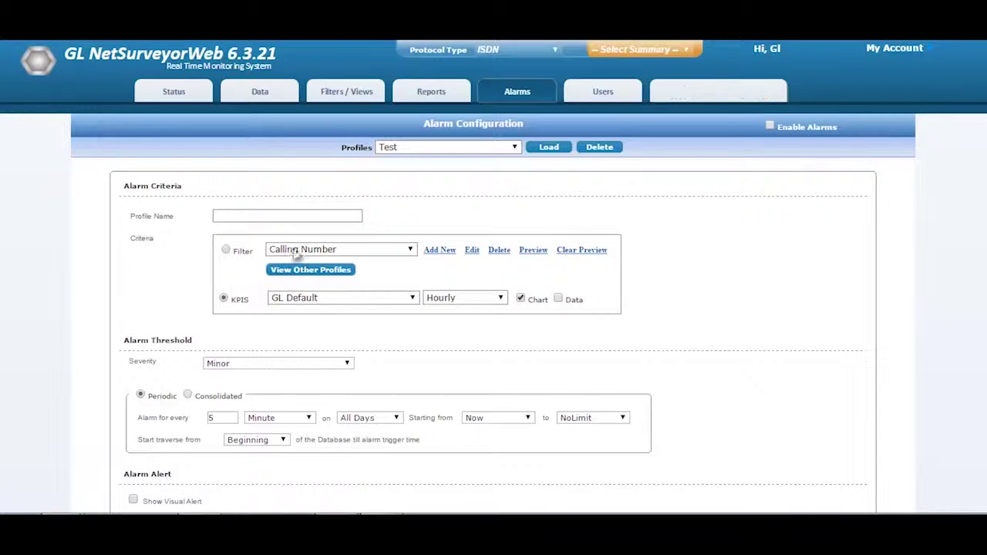
click(231, 250)
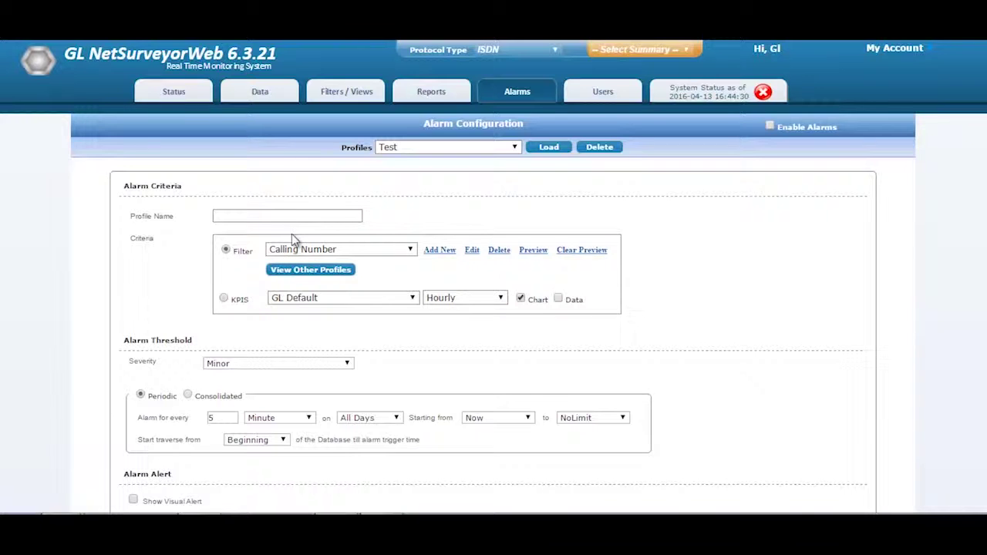
click(318, 255)
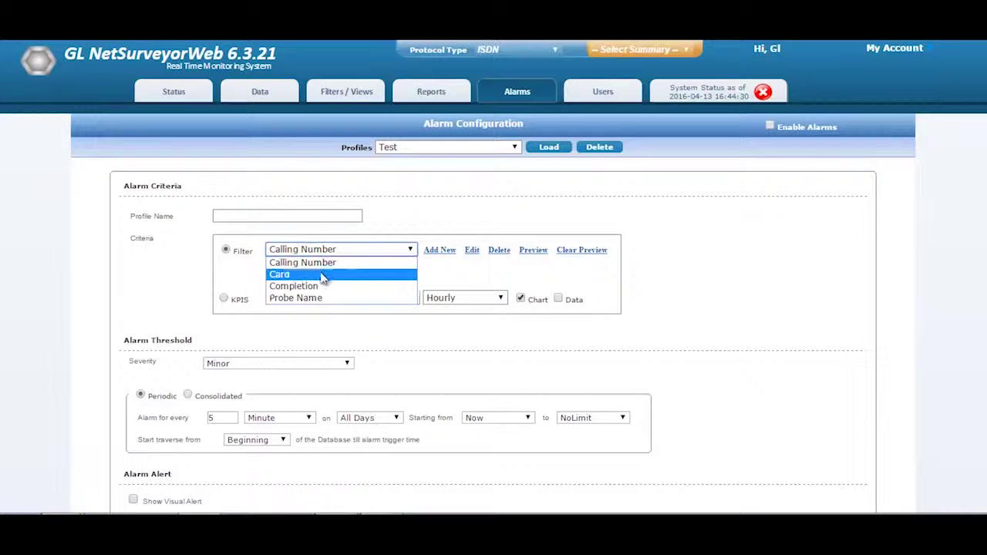
Set the alarm criteria to KPIS and view the available KPI groups and report intervals, keeping GL Default and Hourly
click(225, 298)
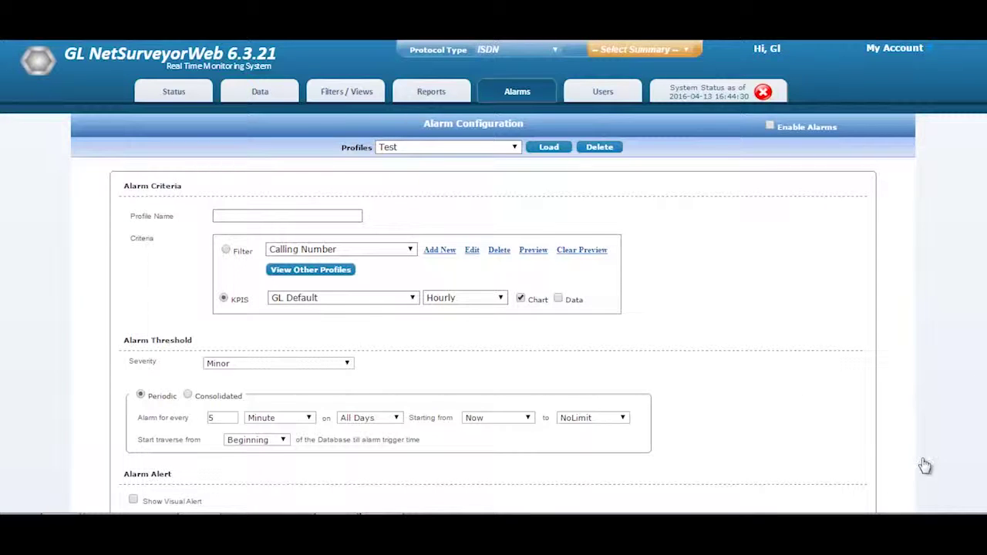
click(314, 300)
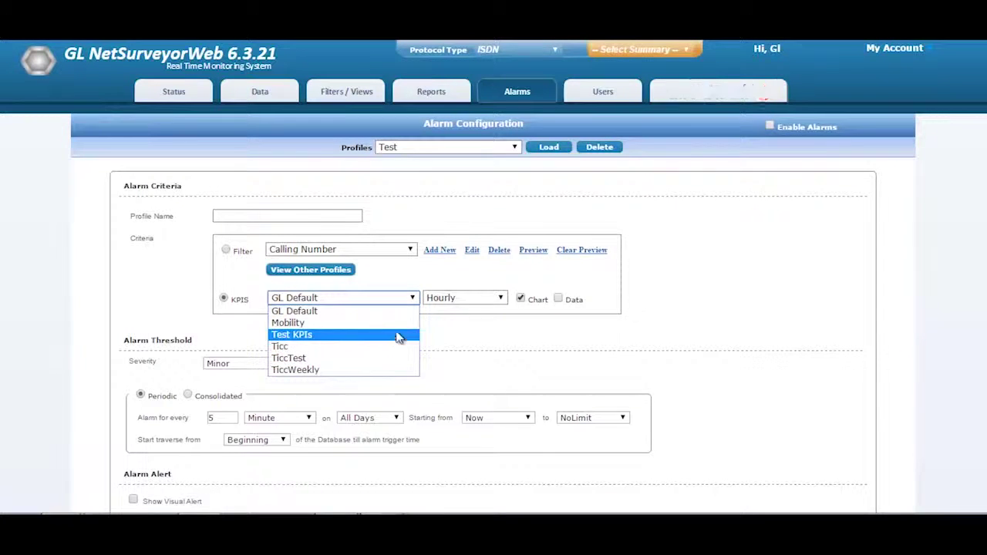
click(466, 300)
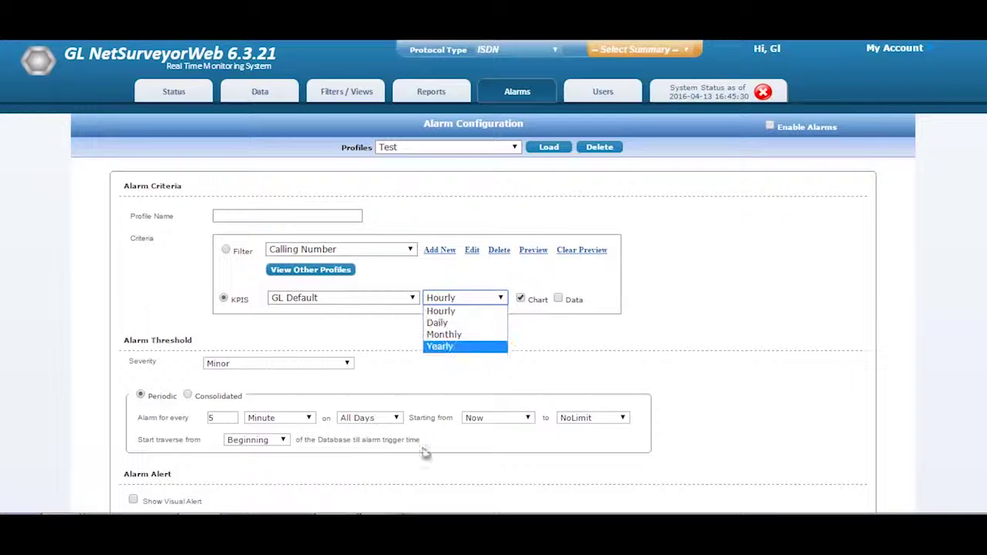
click(919, 390)
Switch the alarm threshold to Consolidated and back to Periodic, and view the time units for the alarm interval
scroll(737, 447, down, 2)
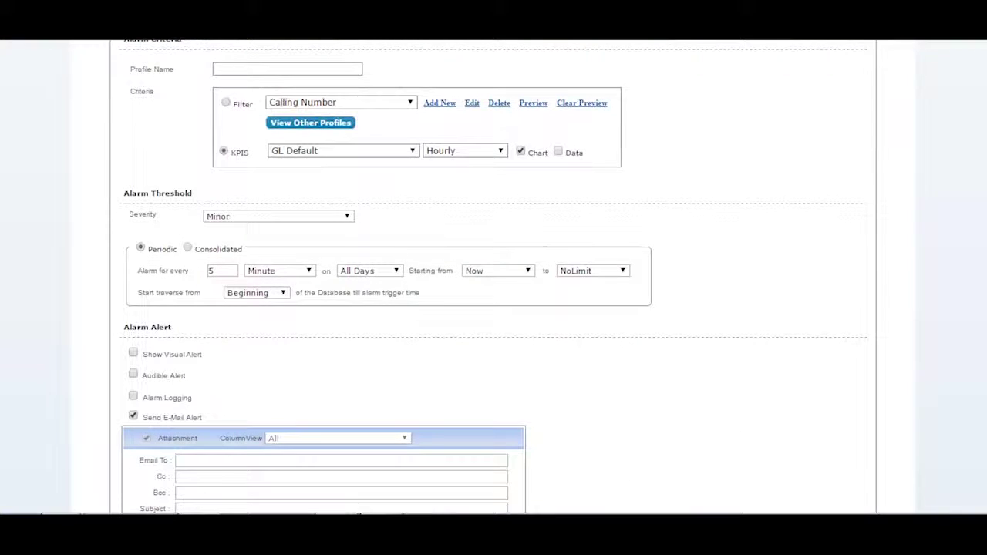
click(187, 248)
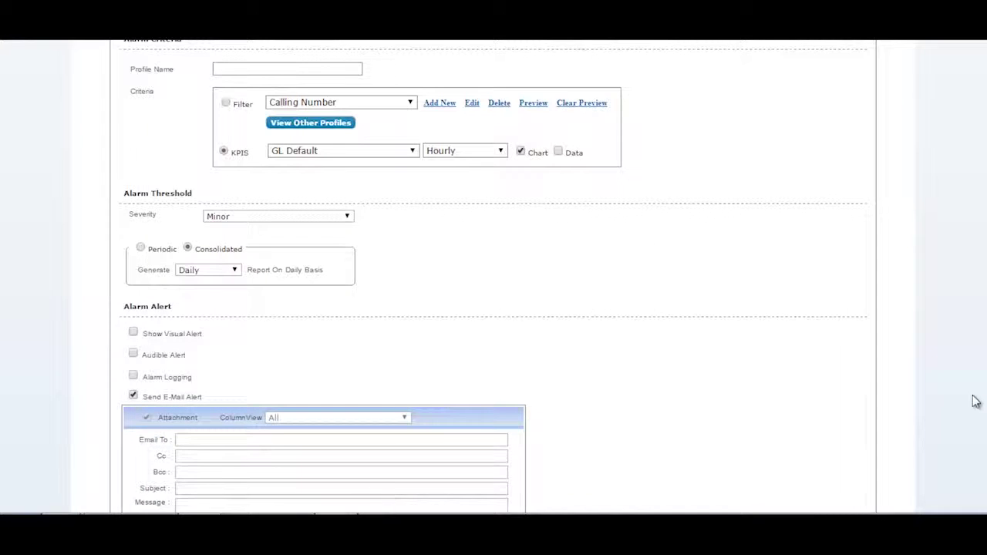
click(140, 249)
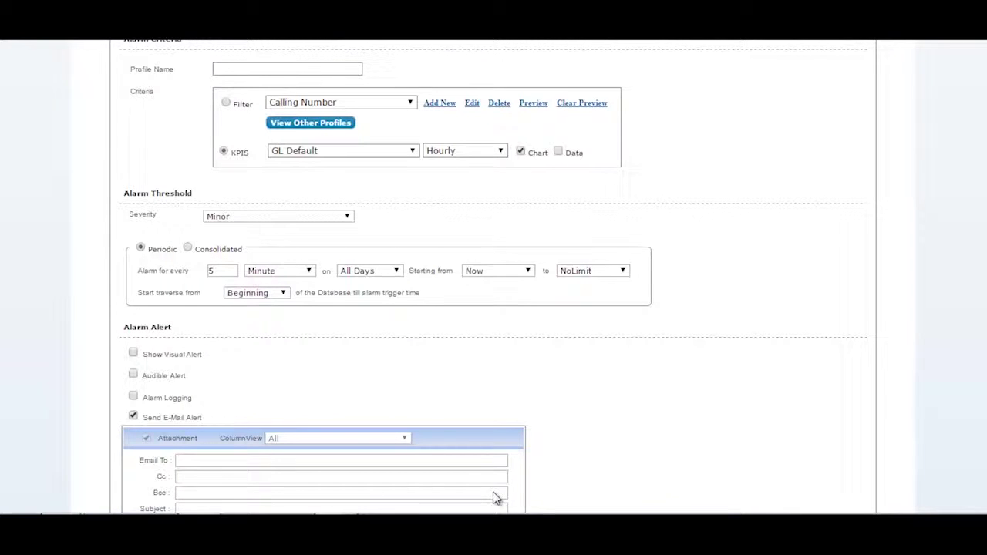
click(279, 271)
click(274, 274)
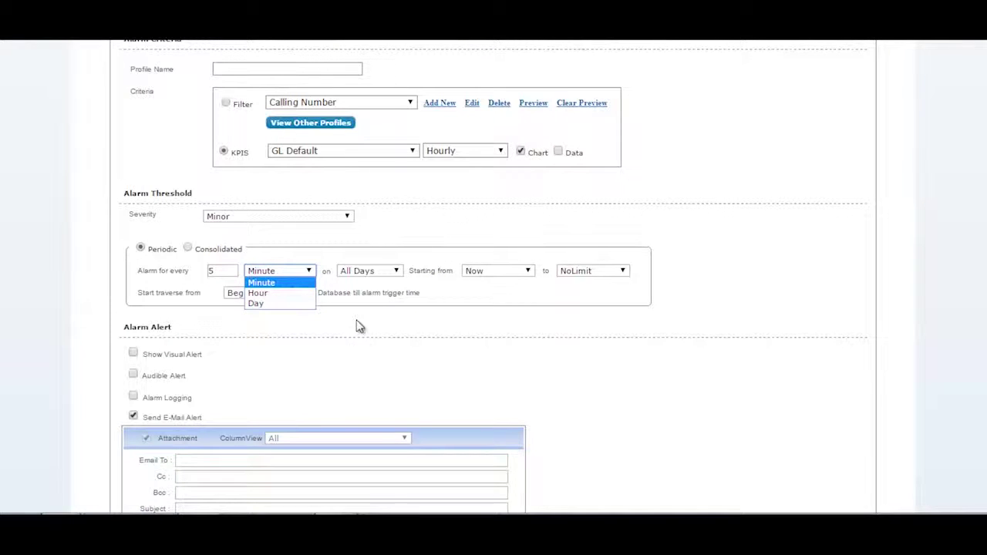
click(965, 525)
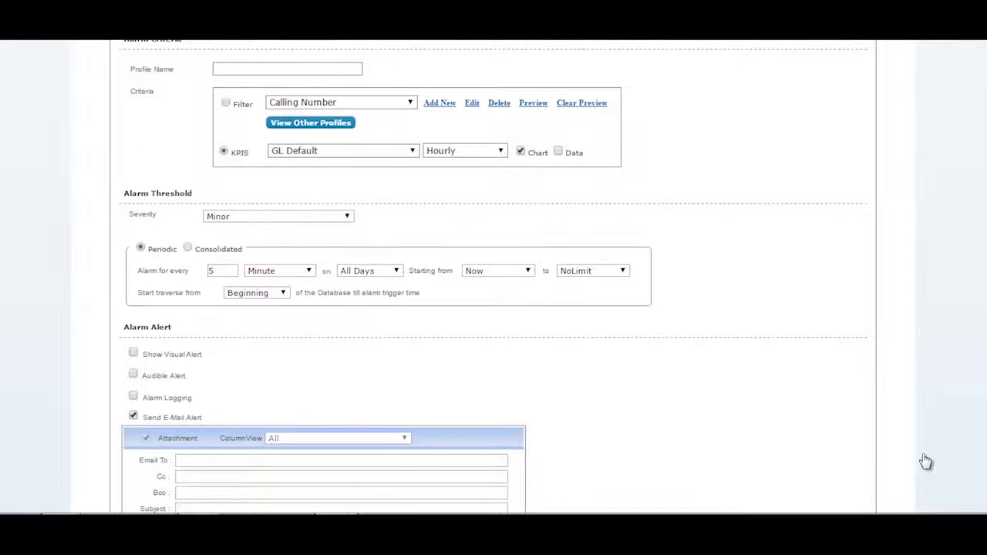
Set the alarm threshold to Consolidated and view the report frequencies, keeping Daily
click(188, 249)
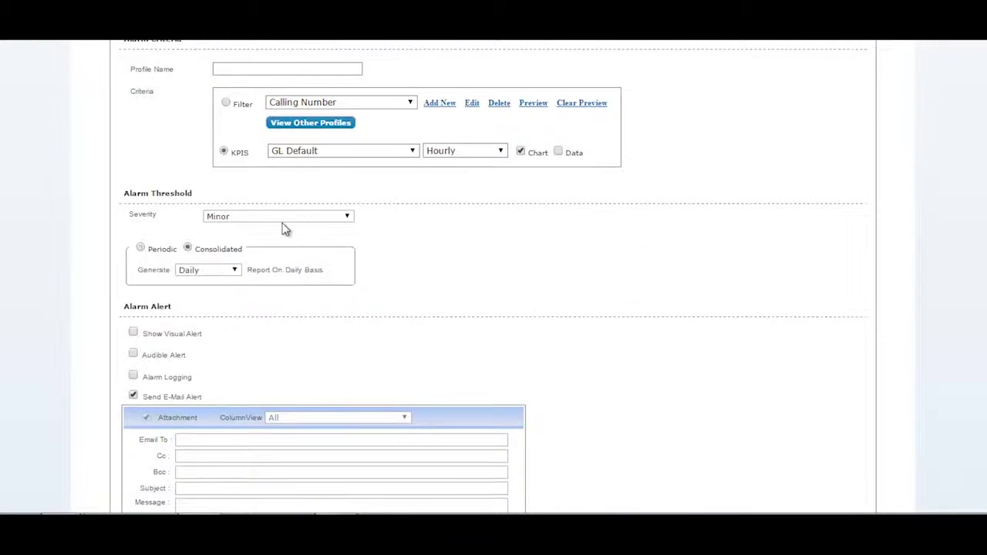
click(221, 273)
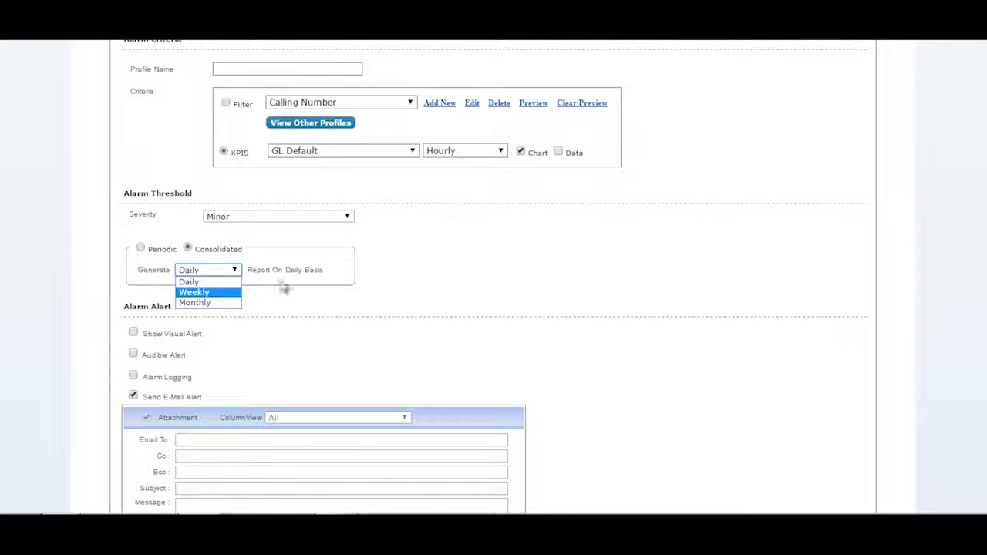
click(868, 291)
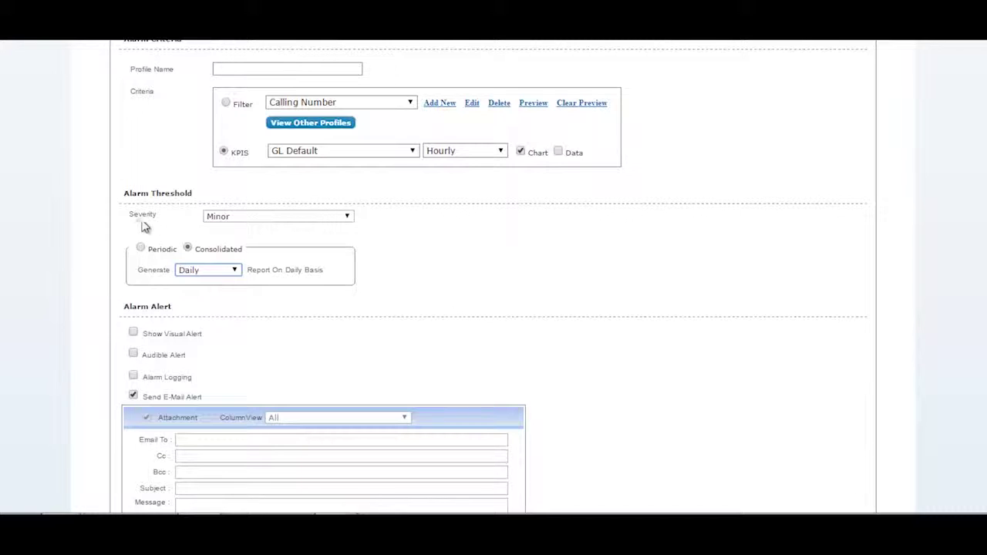
View the available severity levels for the alarm threshold, keeping Minor
click(279, 219)
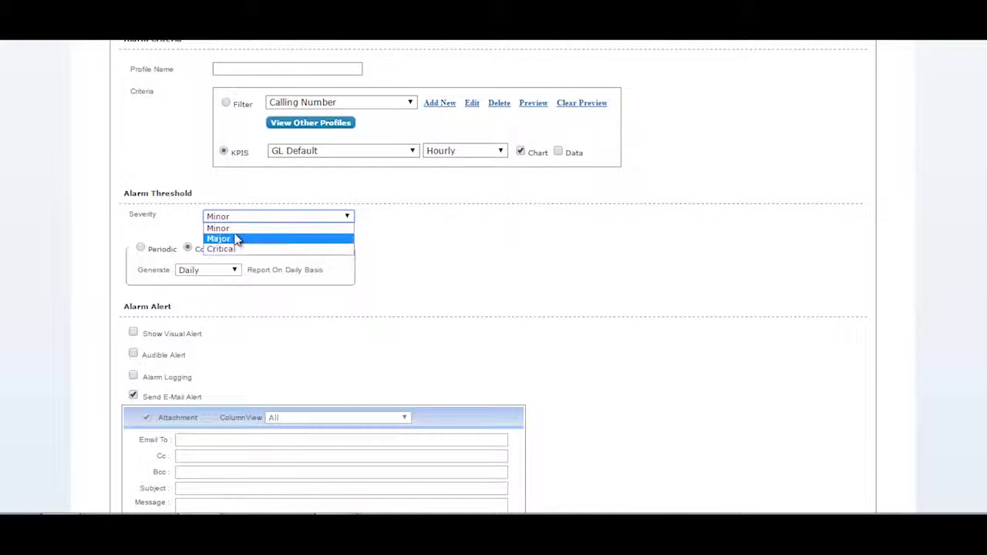
key(Escape)
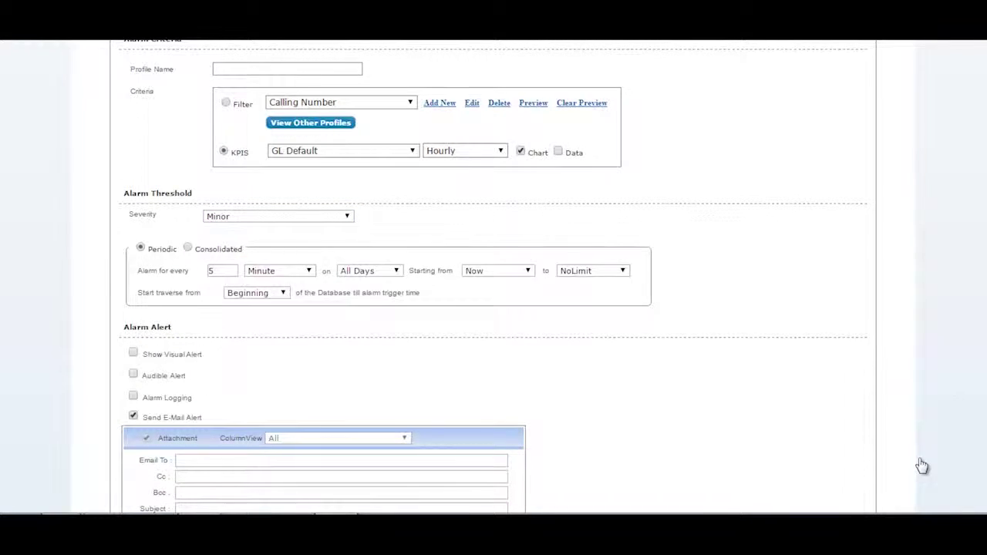
Enable the visual alert, audible alert and alarm logging in the Alarm Alert settings, keeping the e-mail alert enabled
scroll(922, 465, down, 2)
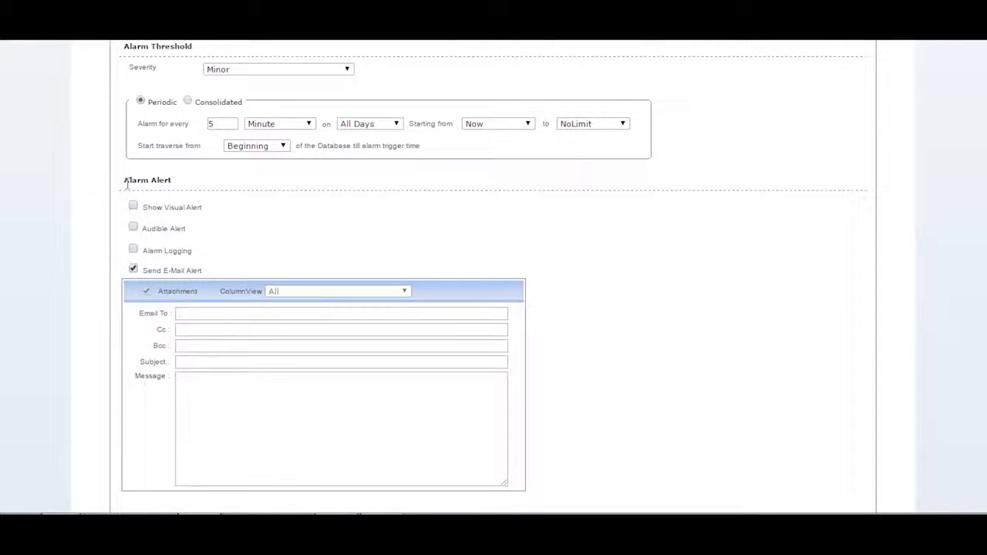
drag(124, 183, 175, 181)
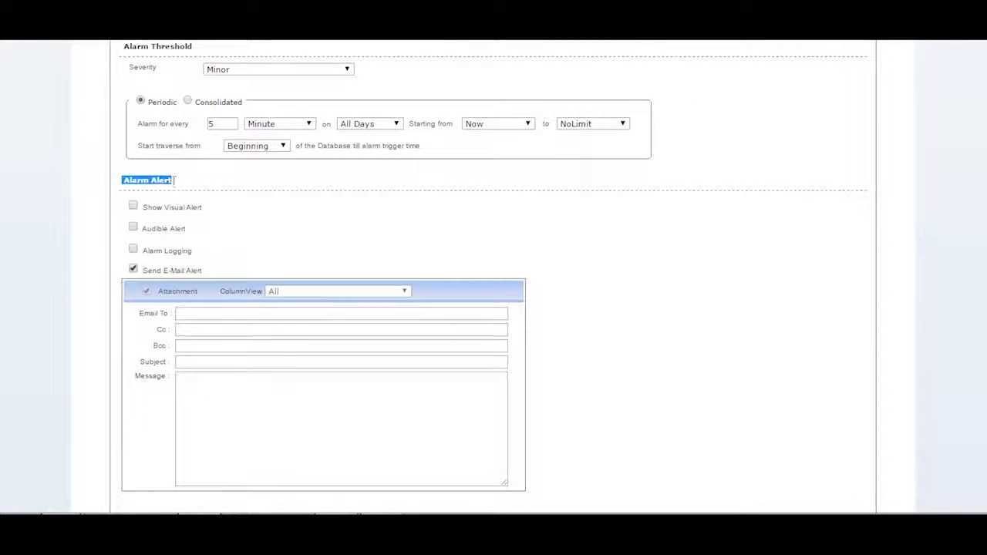
click(134, 208)
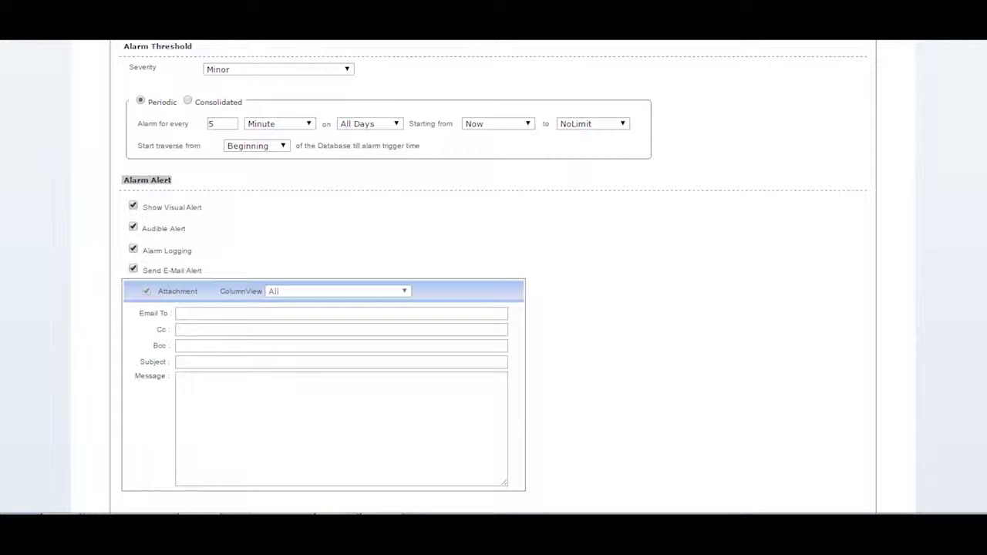
Open the Alarm Log
scroll(917, 468, up, 4)
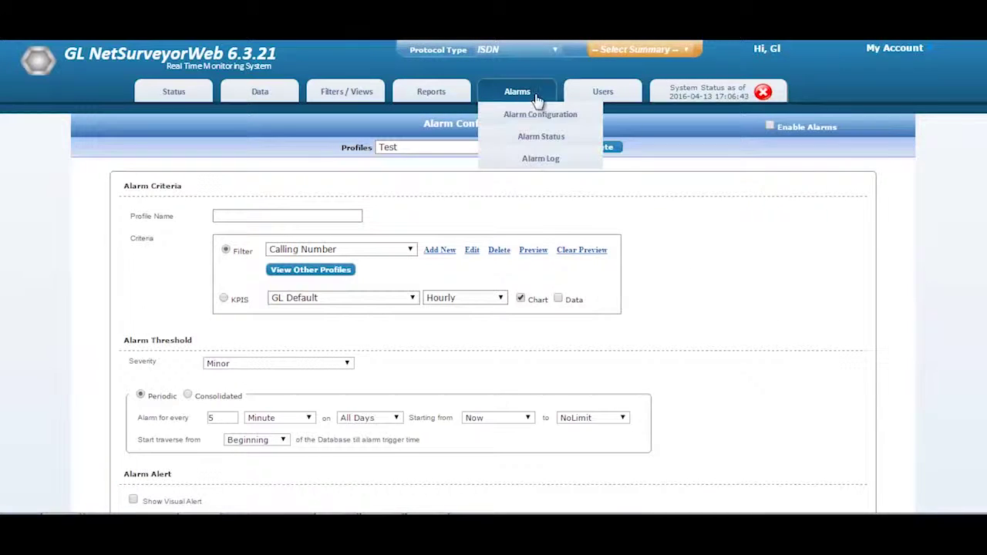
mouse_move(531, 94)
click(544, 159)
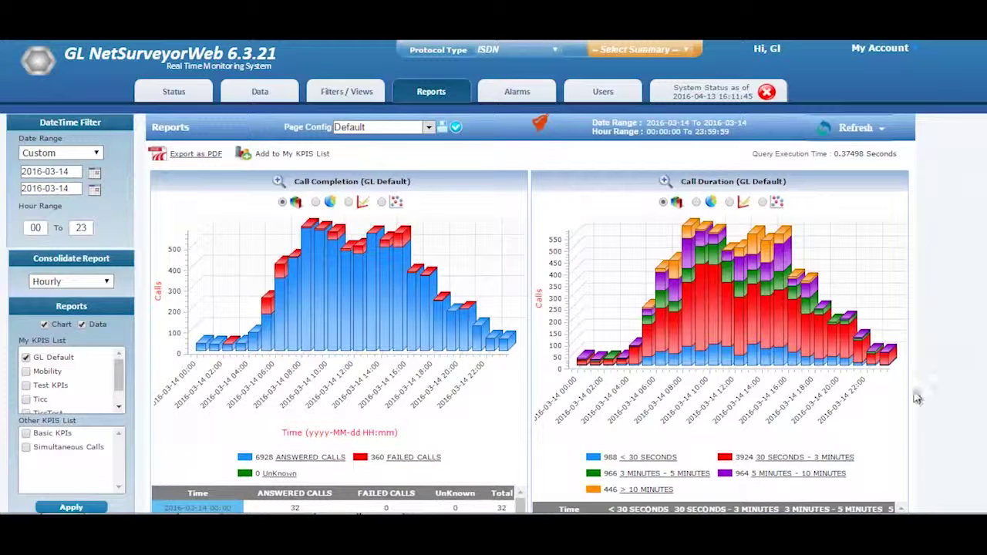
Switch the protocol type to T1E1 Layer 1 and examine the Link Status table for all ports
click(530, 52)
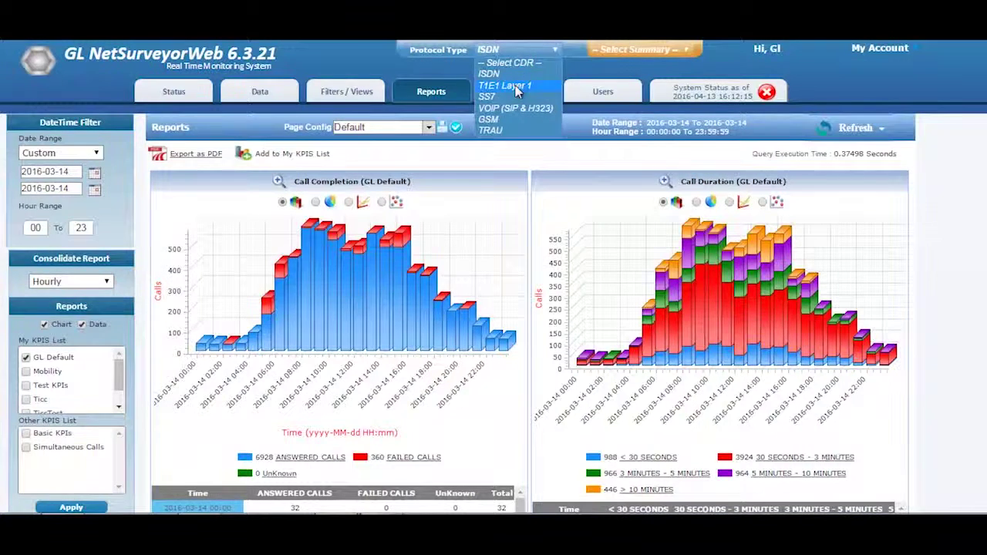
click(517, 89)
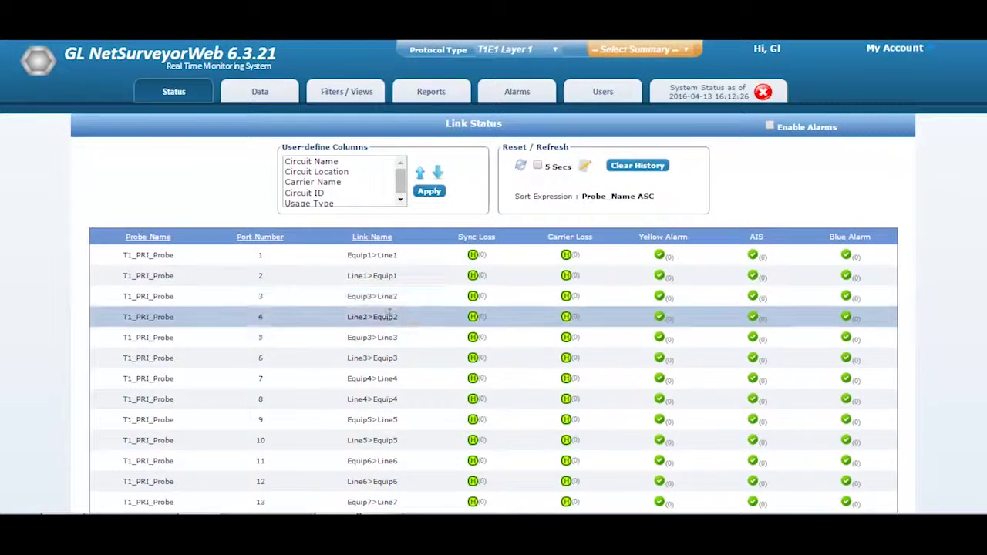
scroll(430, 370, down, 1)
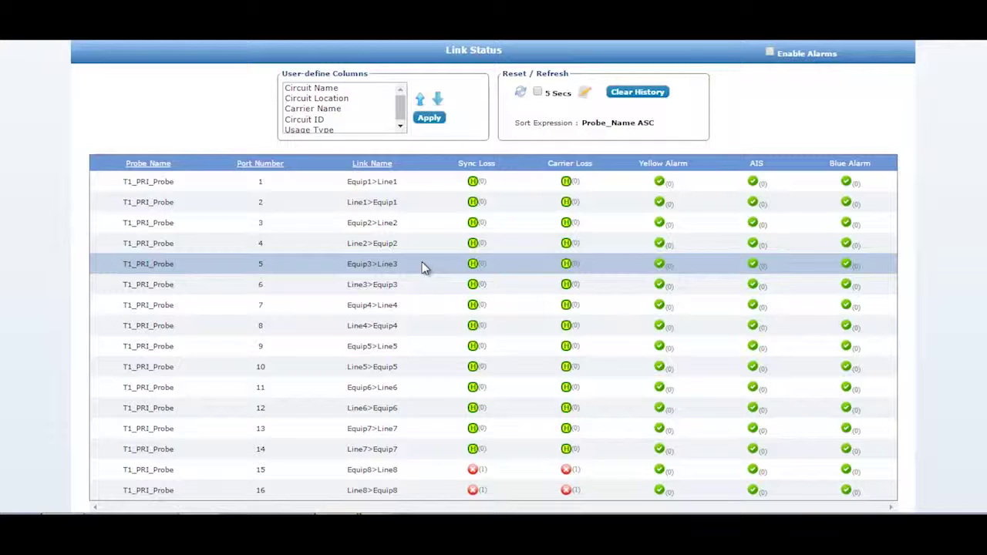
scroll(510, 275, down, 1)
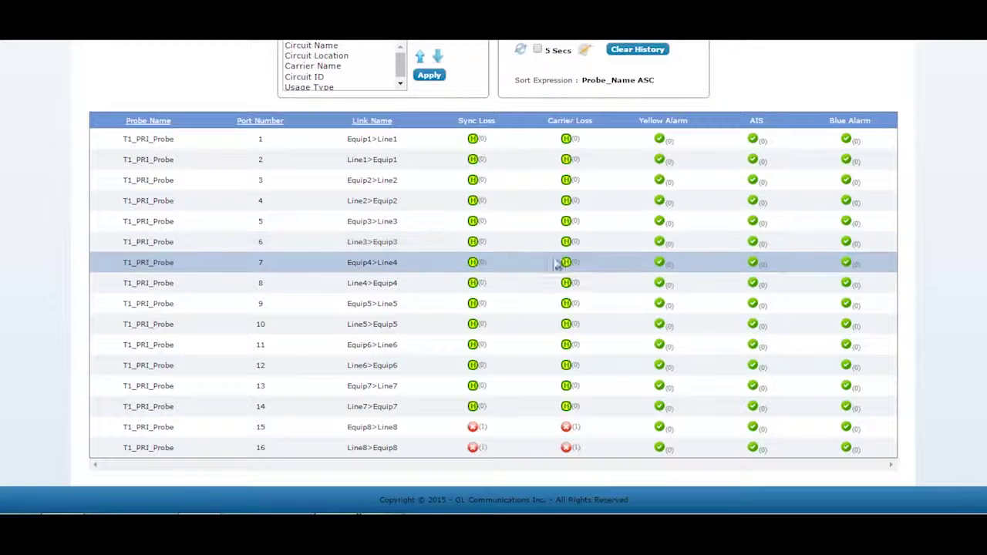
scroll(568, 286, up, 3)
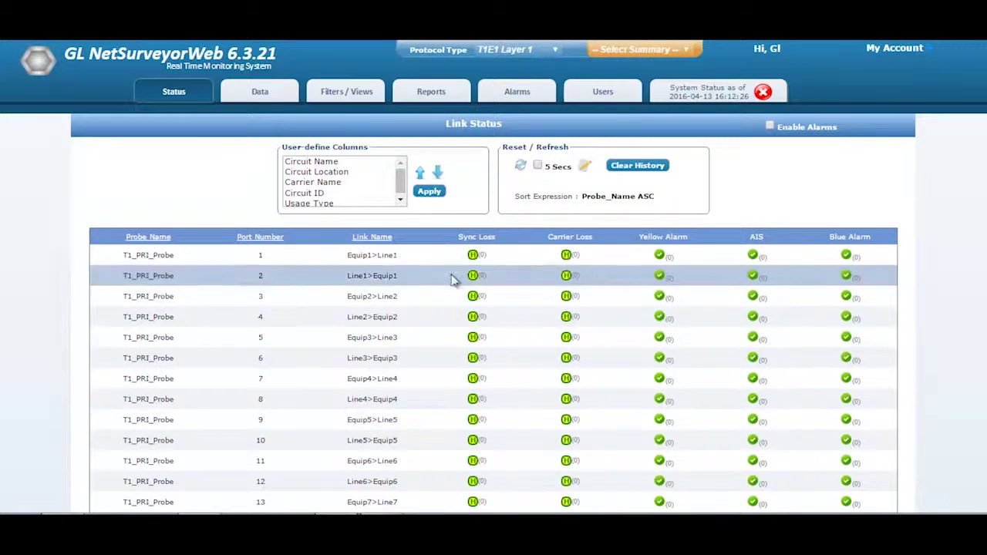
Select Circuit Name, Circuit Location, Carrier Name and Circuit ID among the user-defined columns of Link Status
drag(334, 163, 328, 193)
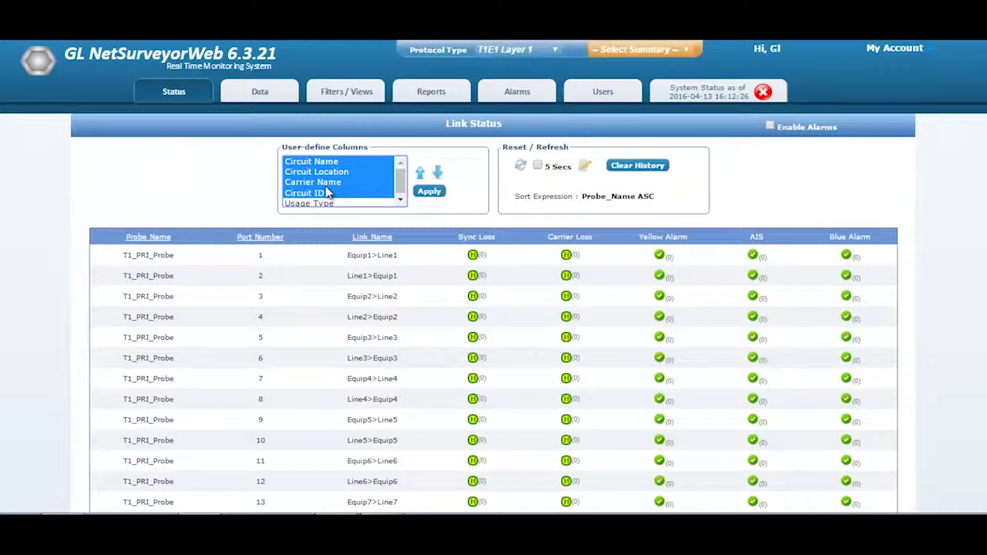
click(199, 170)
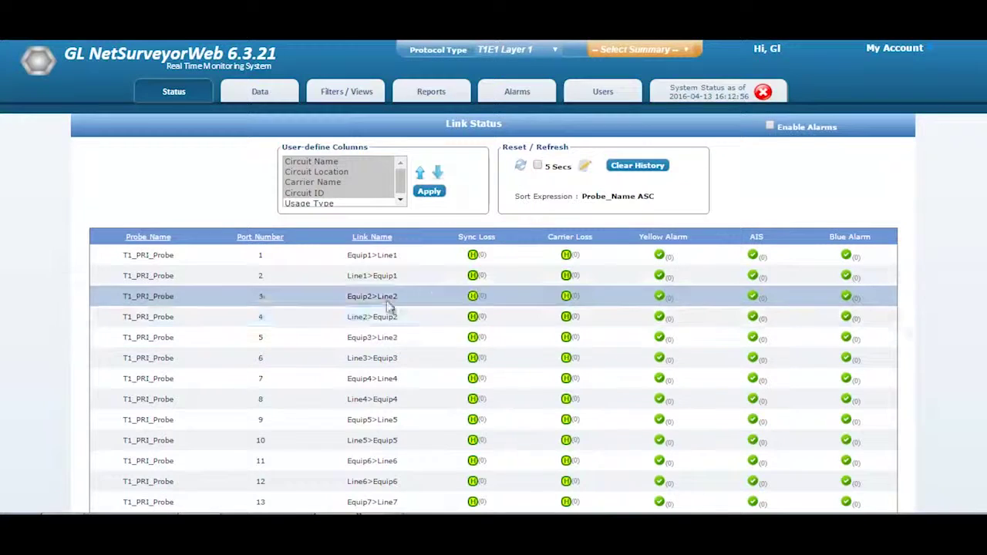
Examine the alarm states of the links and view the sync loss details for link Line2>Equip2 on port 4
scroll(526, 331, down, 1)
scroll(526, 331, down, 2)
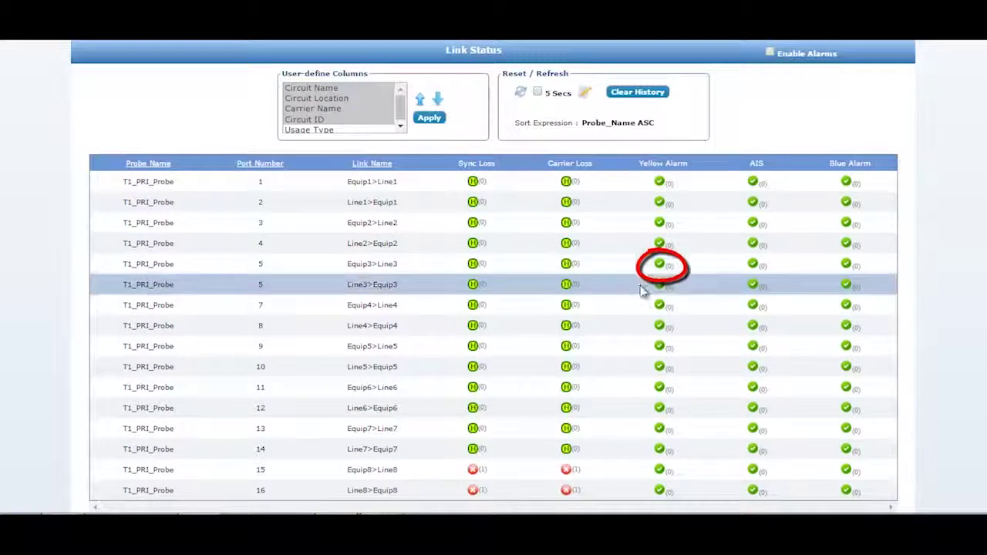
scroll(533, 392, down, 1)
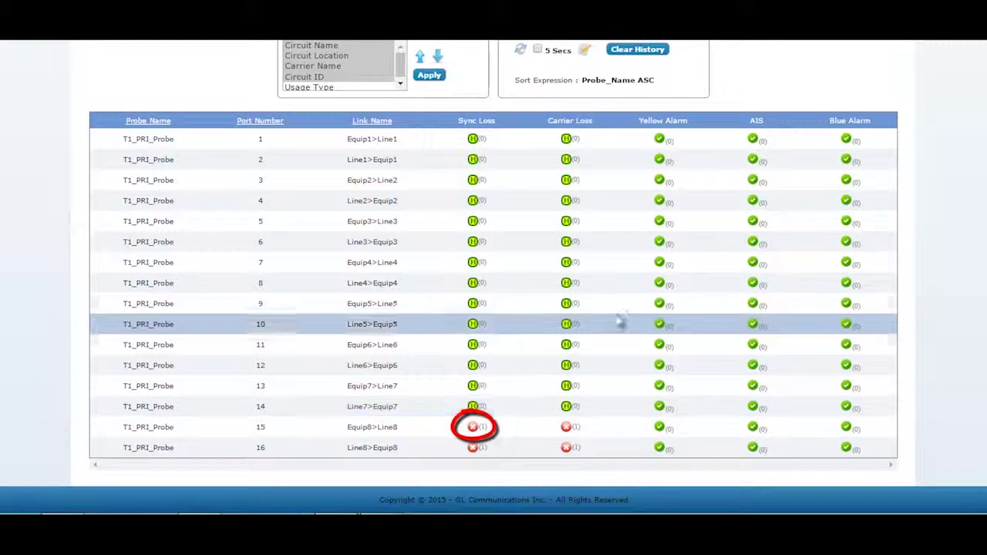
scroll(477, 315, up, 1)
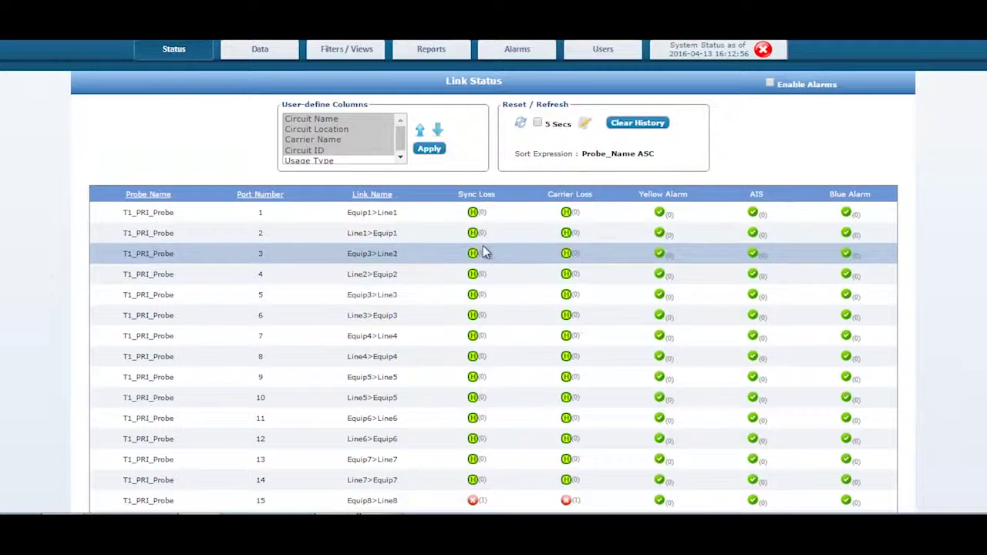
click(474, 276)
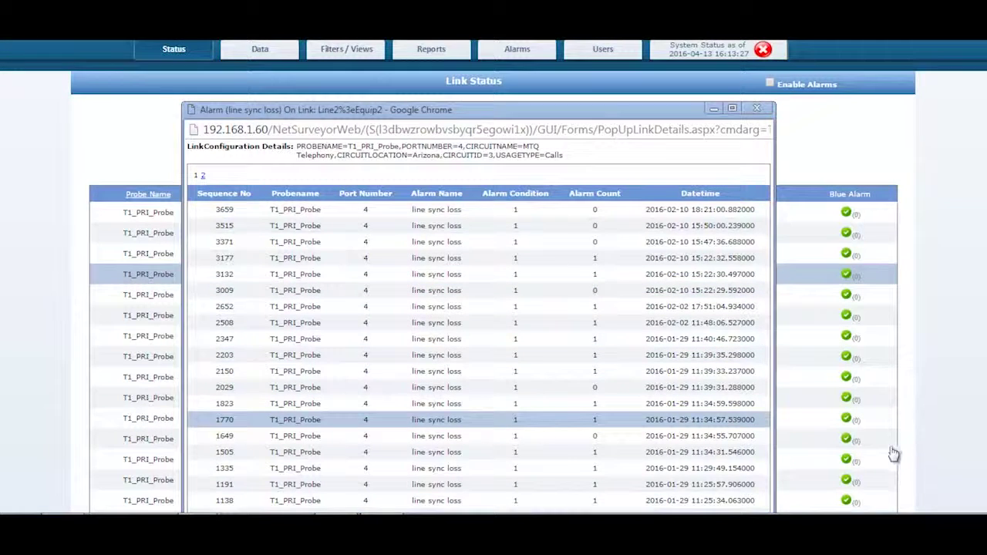
click(914, 459)
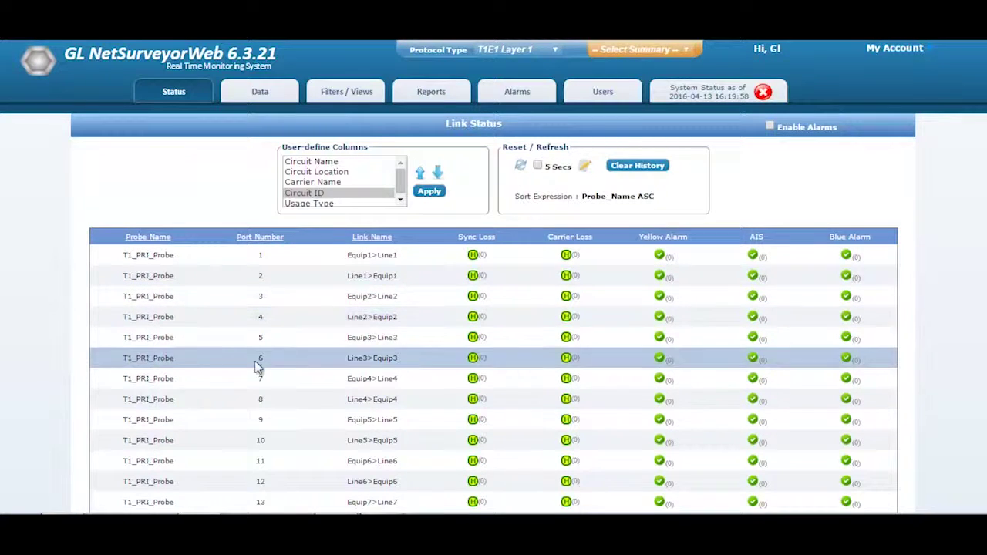
Open the LinkName Configuration to view the circuit details of the probe's ports
mouse_move(185, 99)
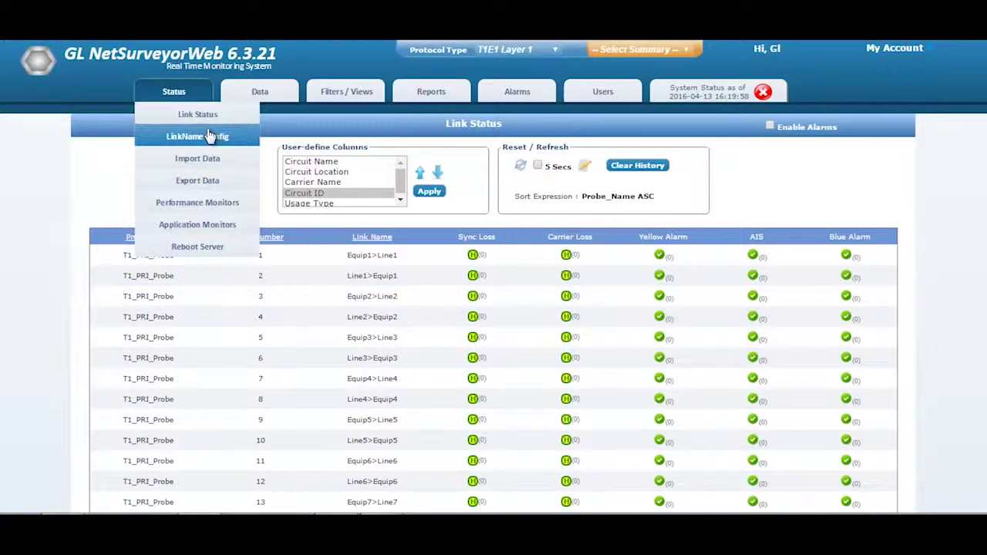
click(207, 136)
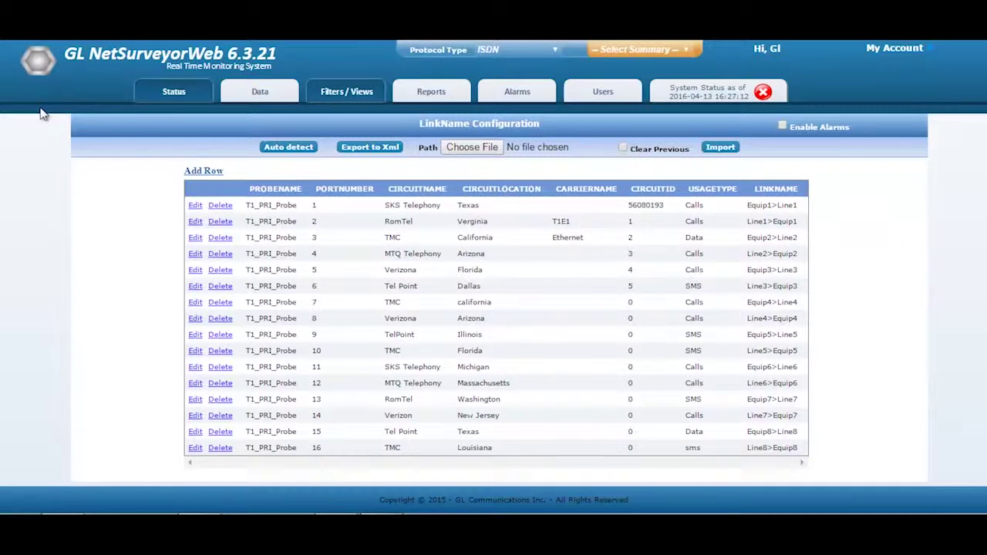
Open the CDR data for the ISDN protocol
click(261, 94)
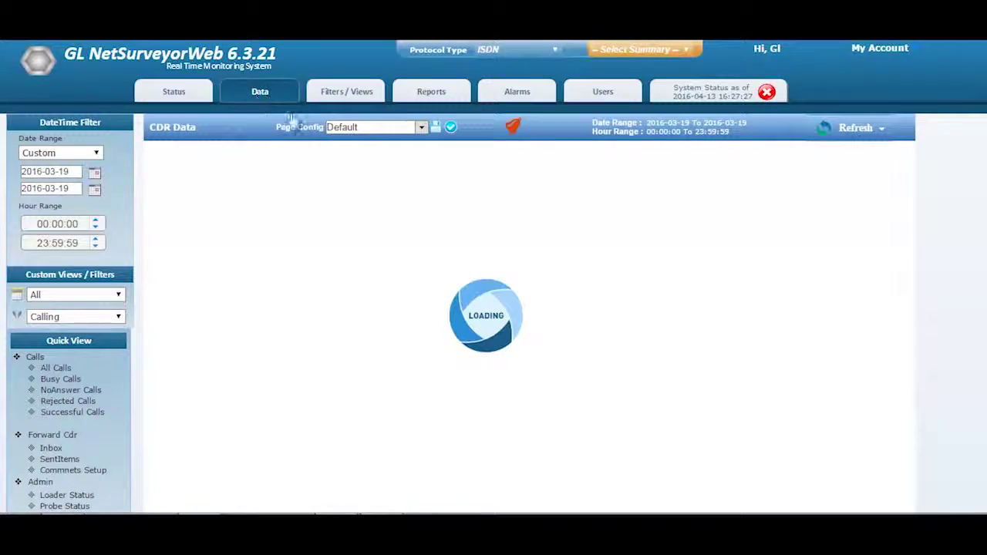